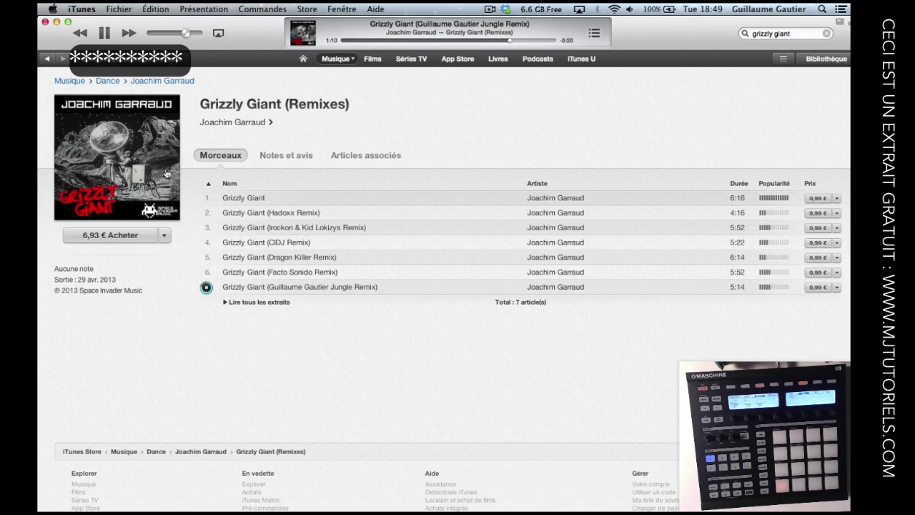
- Lower the iTunes volume and pause the preview of the Grizzly Giant Jungle Remix
{"action": "left_click_drag", "start_coordinate": [190, 37], "coordinate": [149, 35]}
{"action": "left_click", "coordinate": [105, 34]}
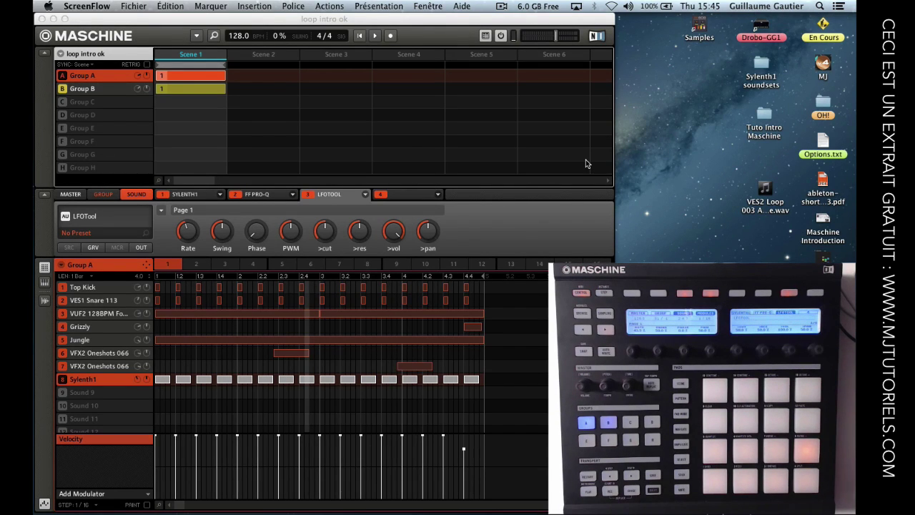
- Switch to Maschine, play the "loop intro ok" project and open the main options of the program
{"action": "key", "text": "space"}
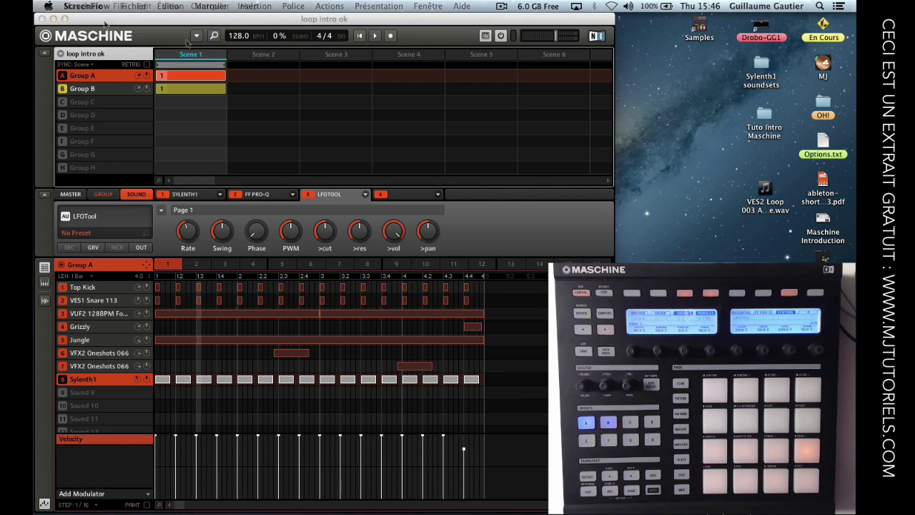
{"action": "left_click", "coordinate": [196, 35]}
{"action": "mouse_move", "coordinate": [206, 50]}
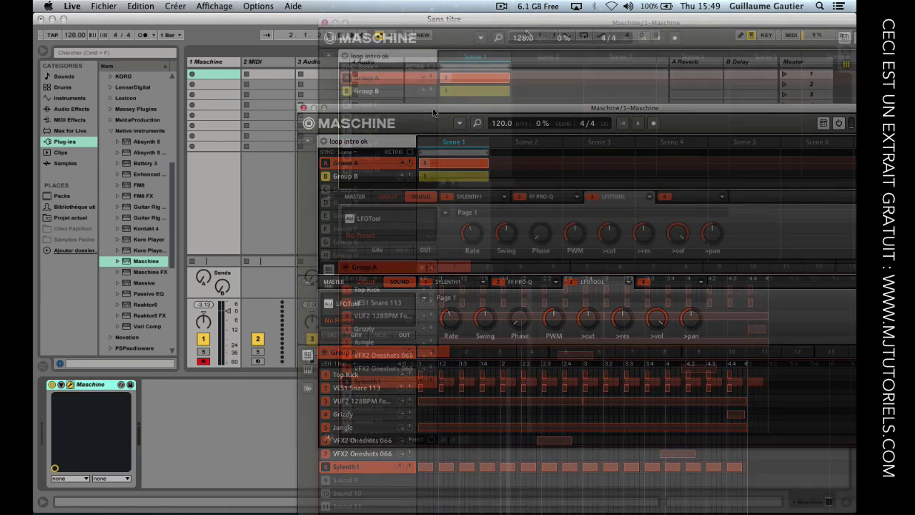
- Check the Pattern Drag Mode setting of Group A in the Maschine plug-in within Ableton Live
{"action": "right_click", "coordinate": [347, 268]}
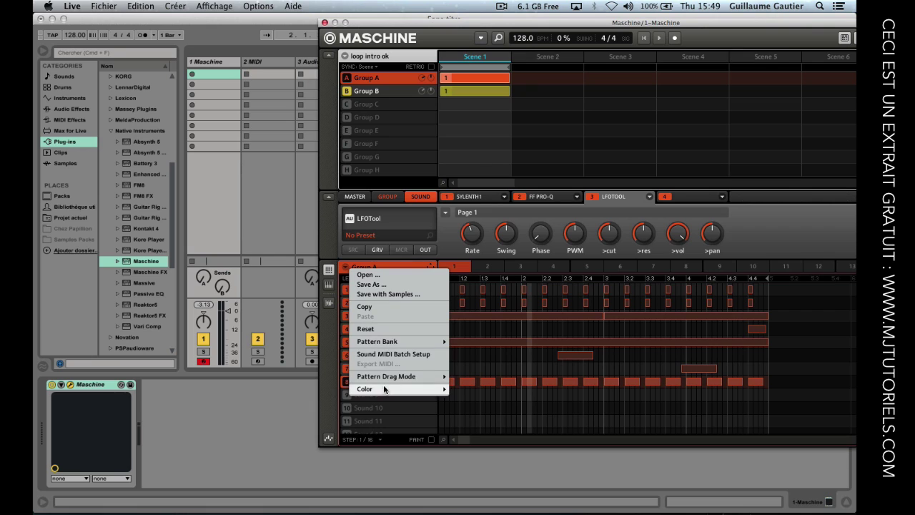
{"action": "mouse_move", "coordinate": [392, 379]}
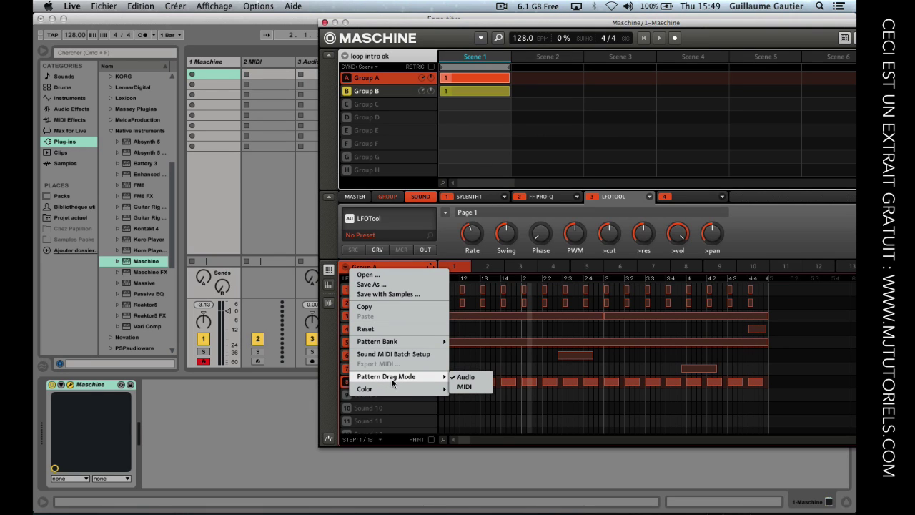
{"action": "left_click", "coordinate": [330, 234]}
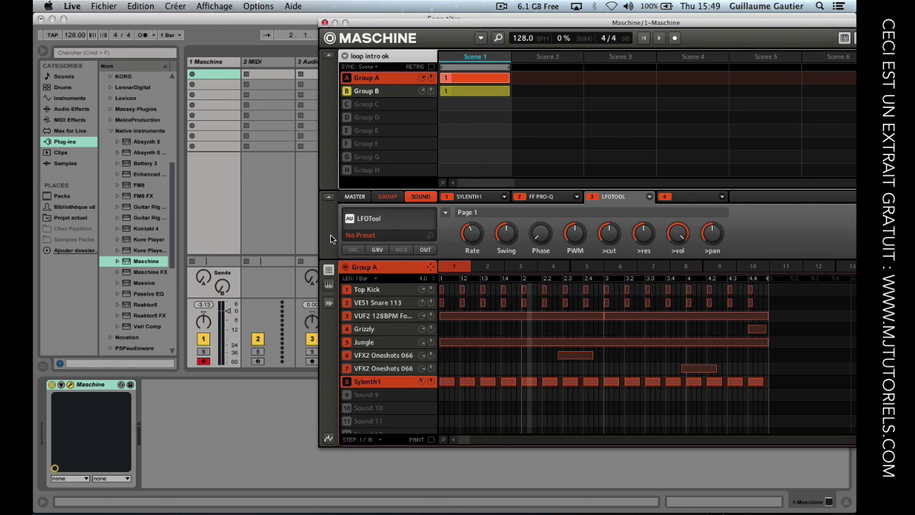
- Transfer Group A's pattern 1 as audio from Maschine into the first clip slot of track 3 Audio
{"action": "left_click_drag", "start_coordinate": [412, 23], "coordinate": [498, 73]}
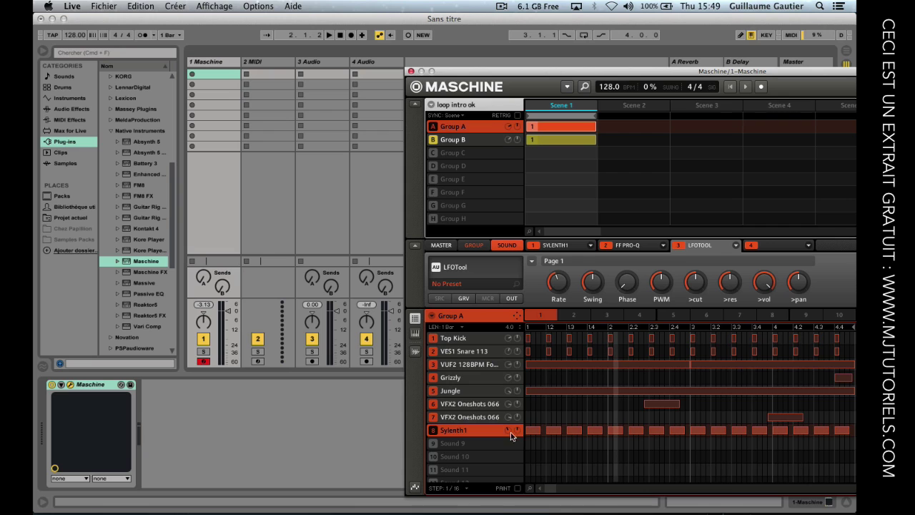
{"action": "left_click_drag", "start_coordinate": [517, 316], "coordinate": [517, 316]}
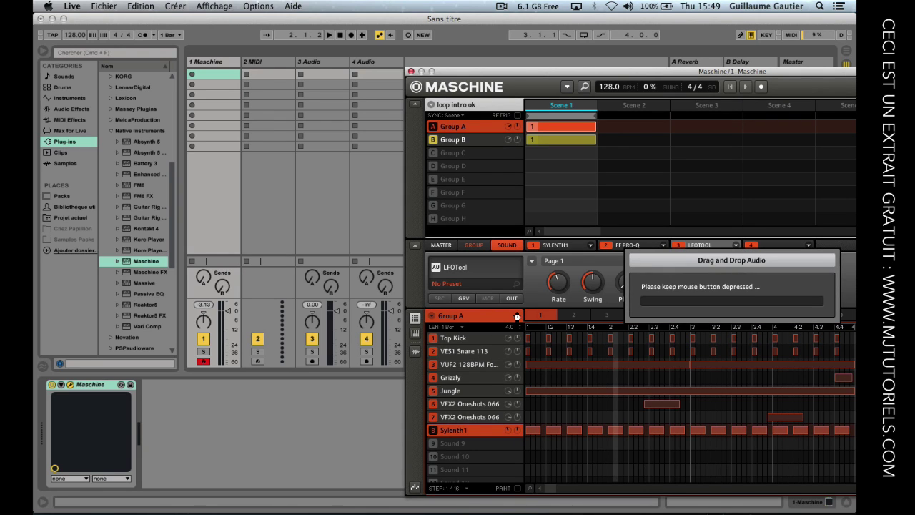
{"action": "left_click_drag", "start_coordinate": [517, 316], "coordinate": [324, 71]}
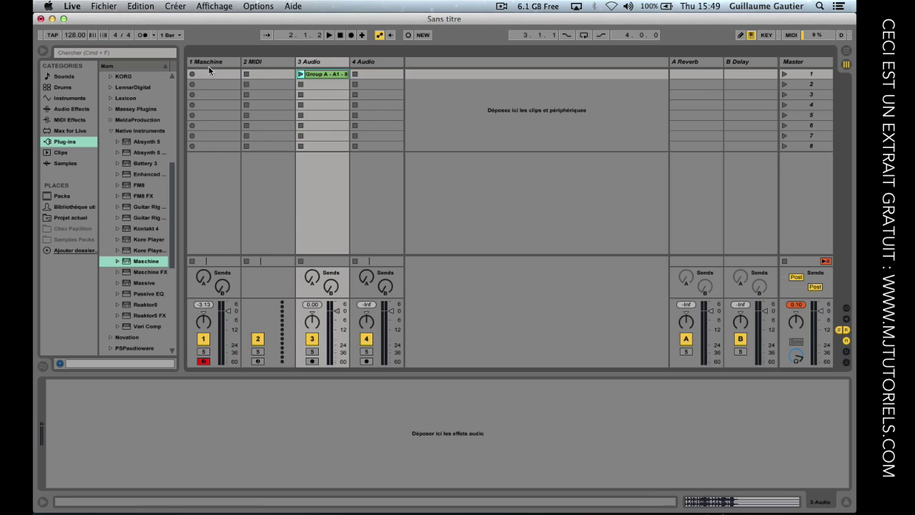
- Switch Group A to the empty pattern 2 in Maschine and play the Group A clip on track 3 Audio
{"action": "left_click", "coordinate": [210, 64]}
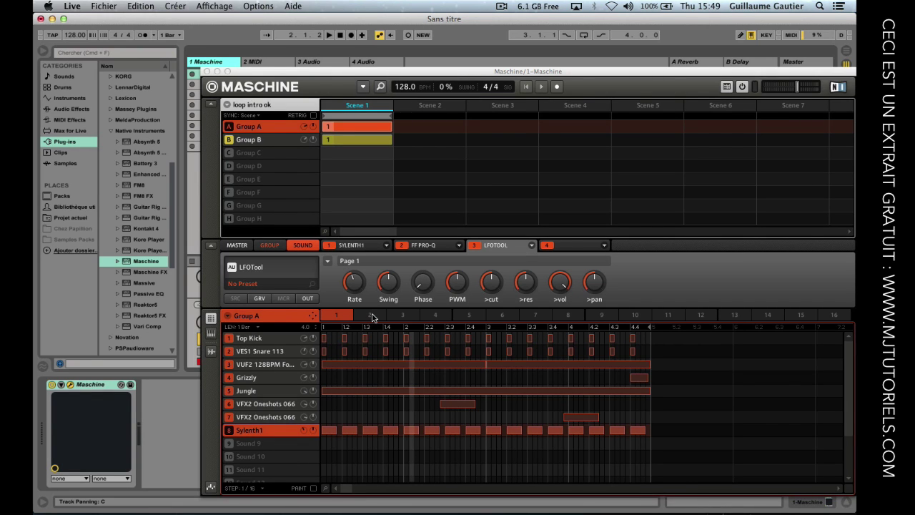
{"action": "left_click_drag", "start_coordinate": [263, 72], "coordinate": [457, 140]}
{"action": "left_click", "coordinate": [301, 75]}
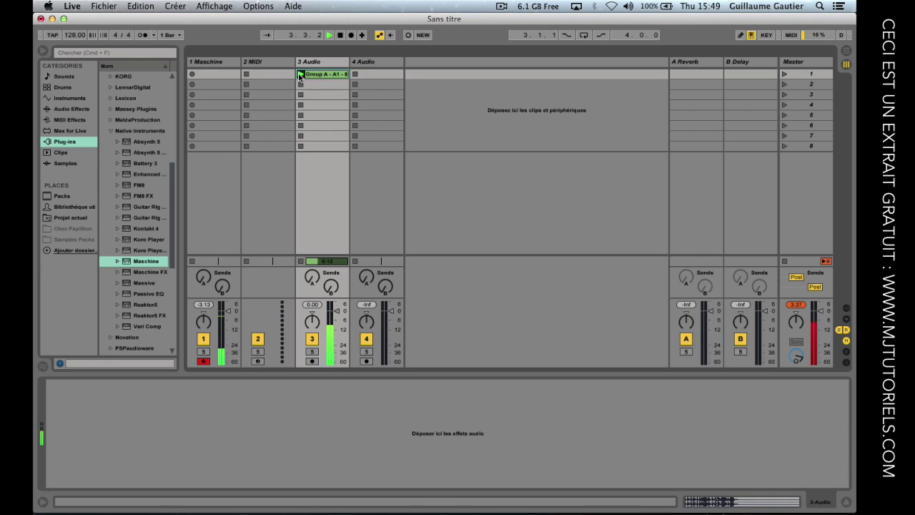
{"action": "key", "text": "space"}
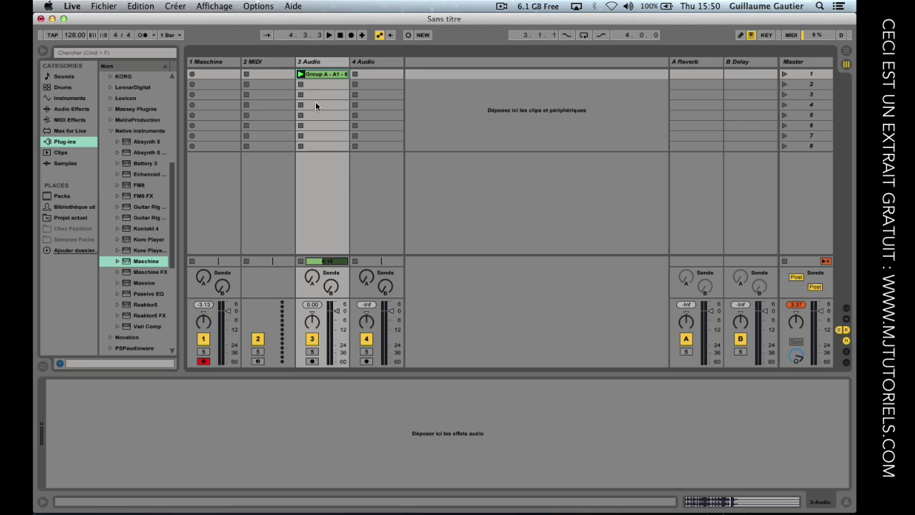
- Audition the Group A clip on its own by temporarily muting Group B in Maschine
{"action": "left_click", "coordinate": [214, 61]}
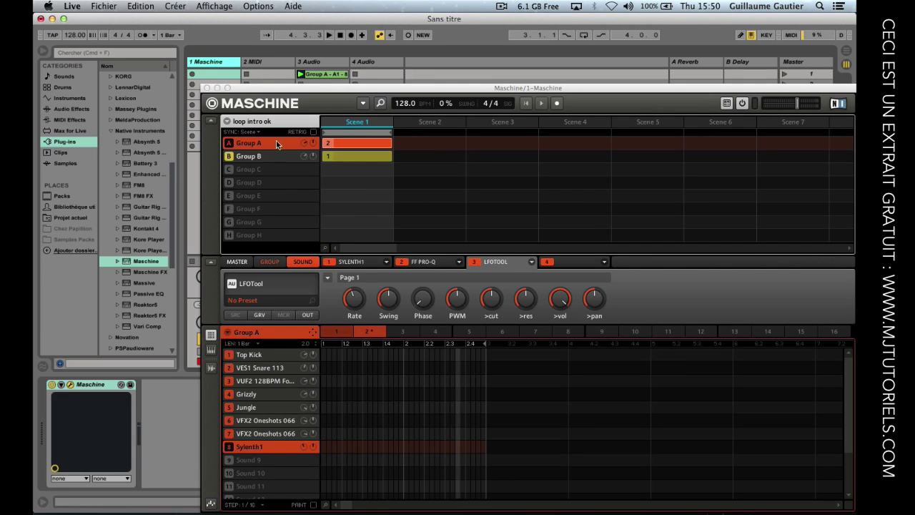
{"action": "left_click", "coordinate": [231, 157]}
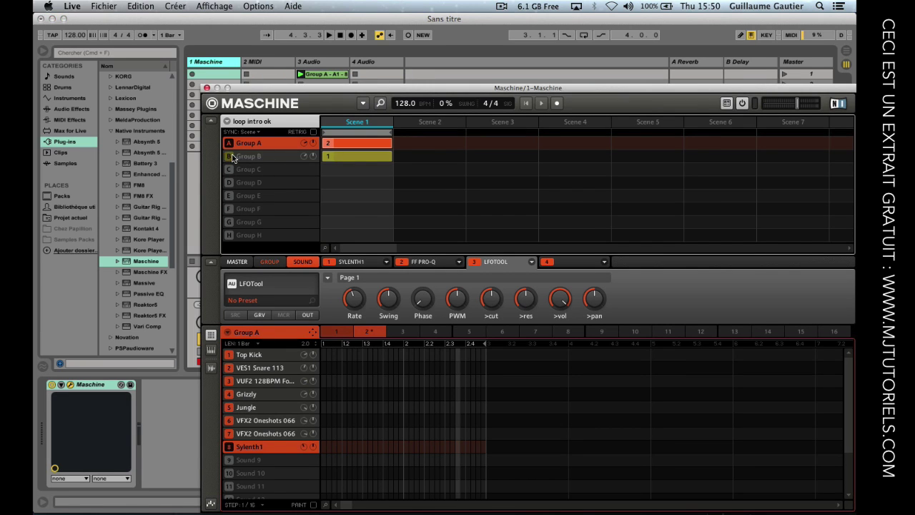
{"action": "left_click_drag", "start_coordinate": [293, 87], "coordinate": [342, 106]}
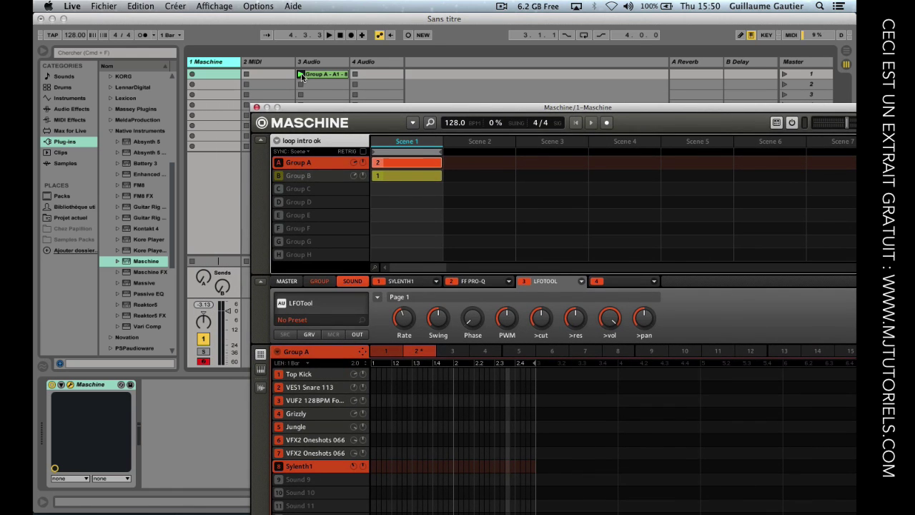
{"action": "left_click", "coordinate": [302, 74]}
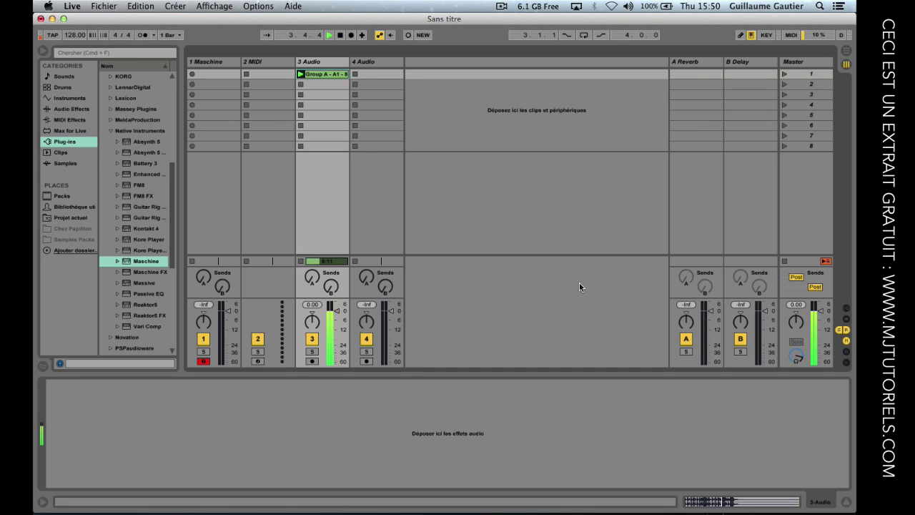
{"action": "key", "text": "space"}
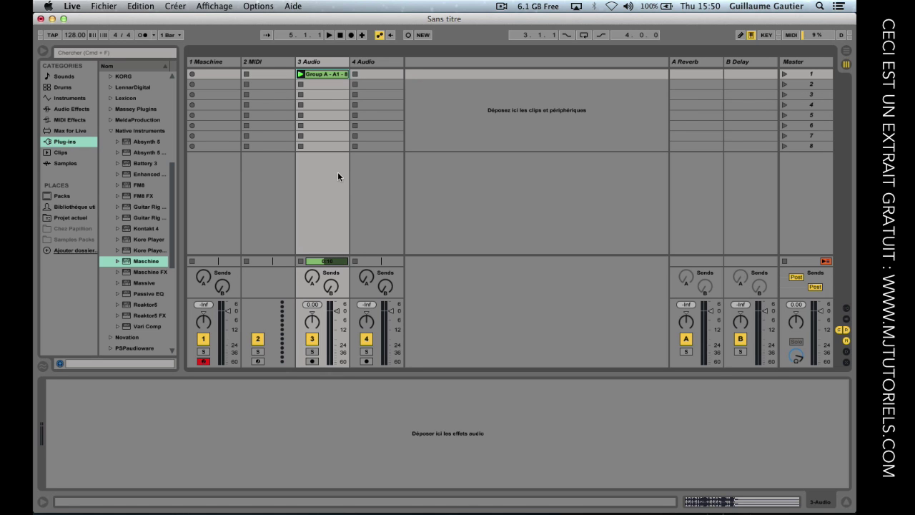
{"action": "left_click", "coordinate": [218, 62]}
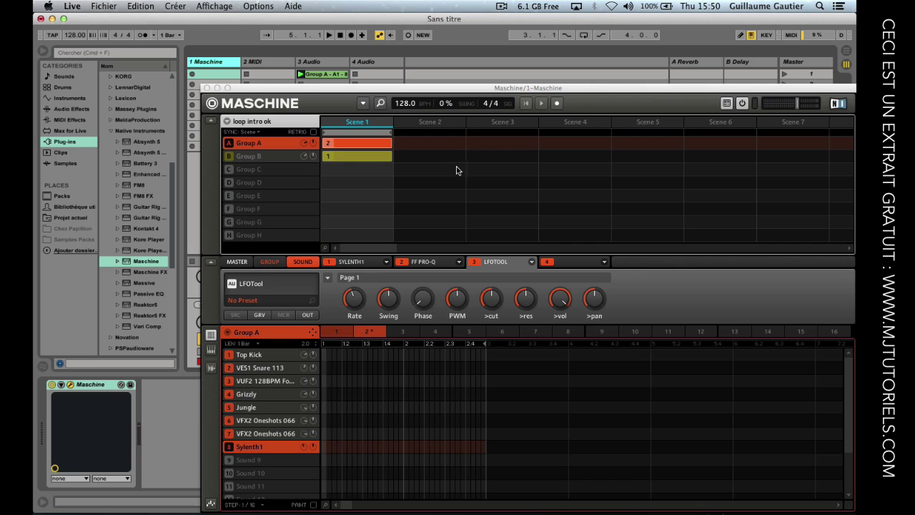
{"action": "left_click", "coordinate": [230, 156]}
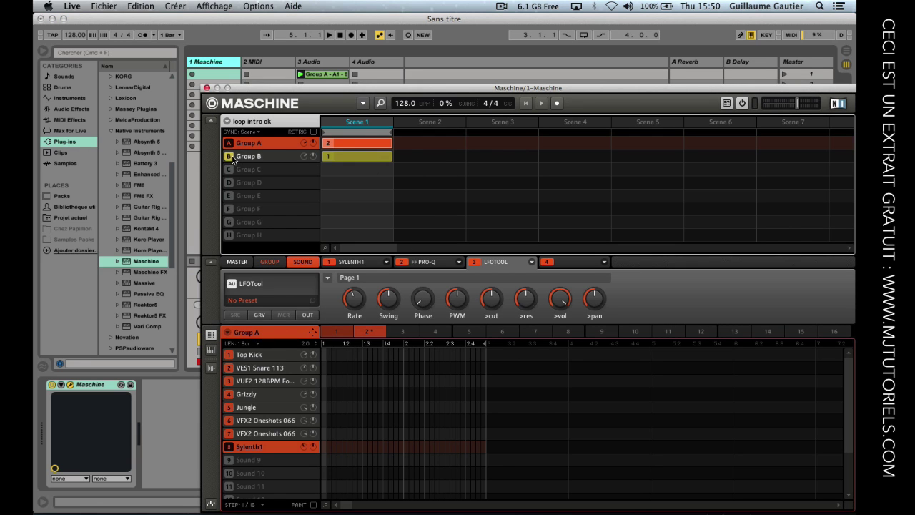
- Transfer Group B's pattern 1 as audio from Maschine into the first clip slot of track 4 Audio
{"action": "left_click_drag", "start_coordinate": [279, 90], "coordinate": [504, 99]}
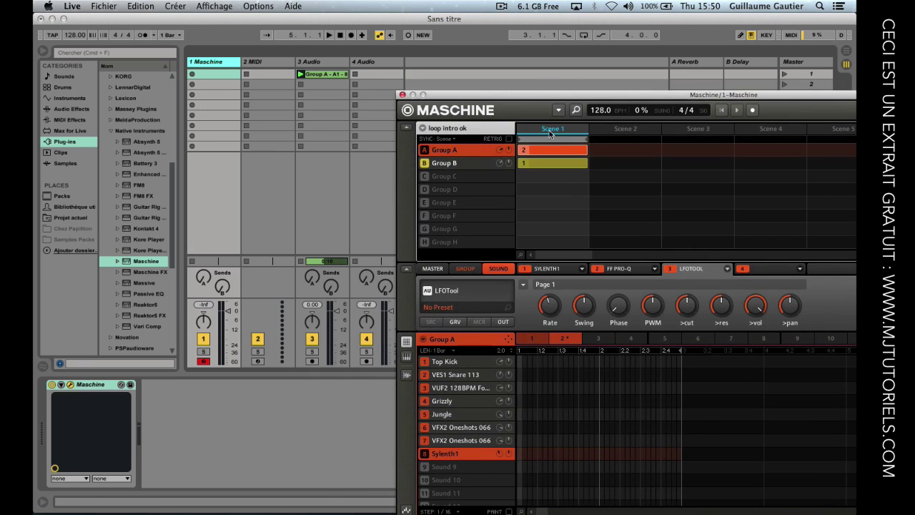
{"action": "left_click", "coordinate": [458, 163]}
{"action": "left_click_drag", "start_coordinate": [508, 339], "coordinate": [508, 339]}
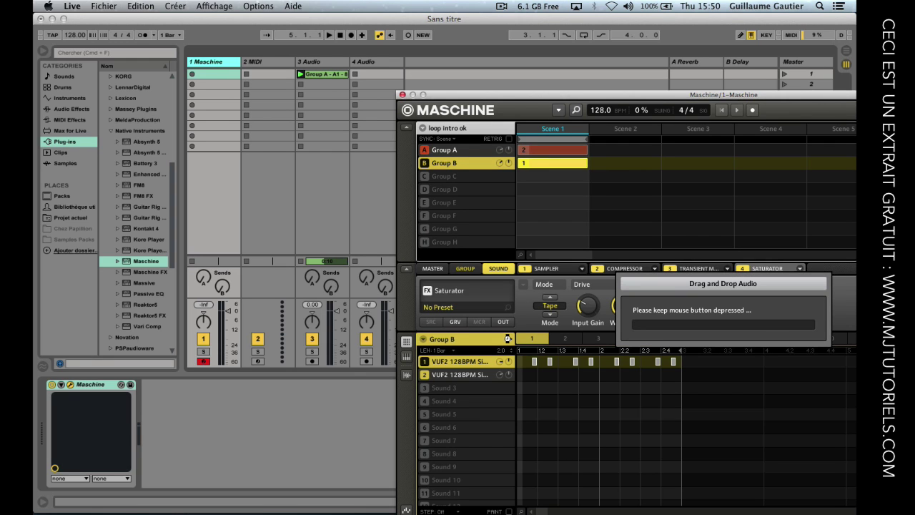
{"action": "left_click_drag", "start_coordinate": [508, 339], "coordinate": [370, 76]}
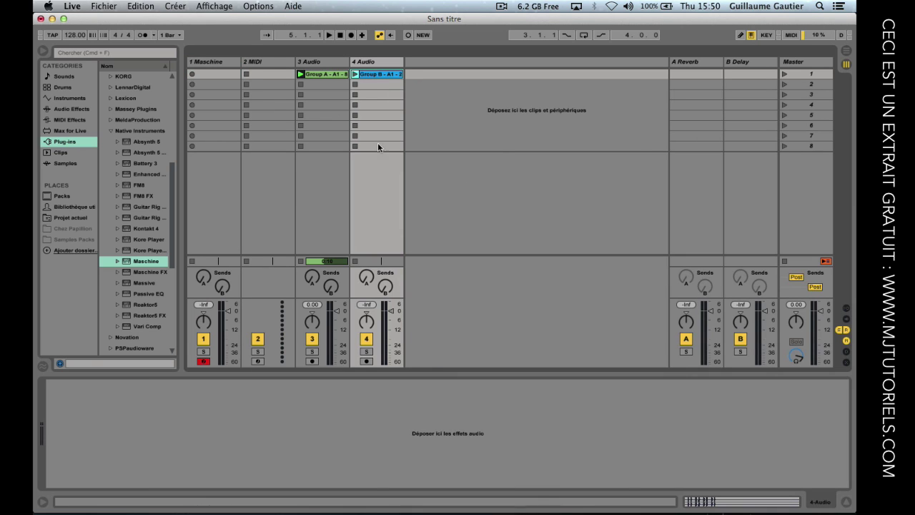
- Switch Group B to the empty pattern 2 in Maschine and play scene 1 with both audio clips
{"action": "left_click", "coordinate": [219, 67]}
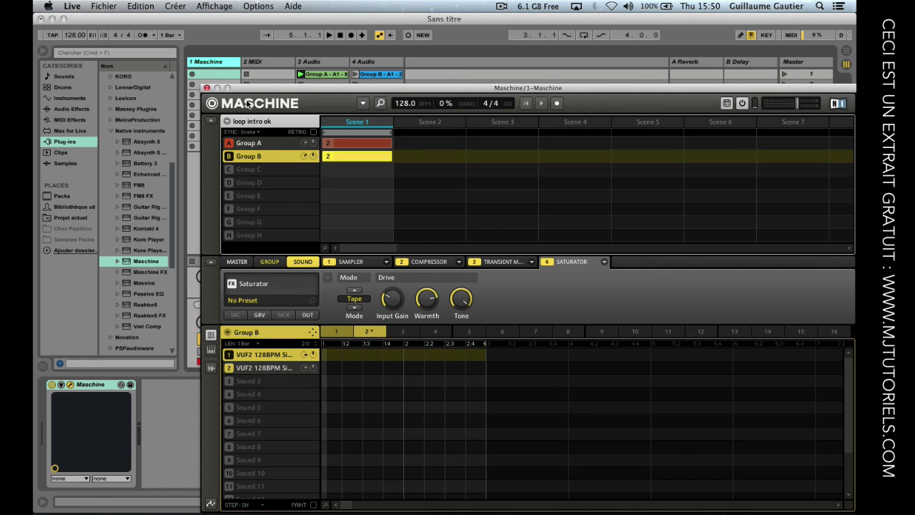
{"action": "left_click", "coordinate": [207, 87]}
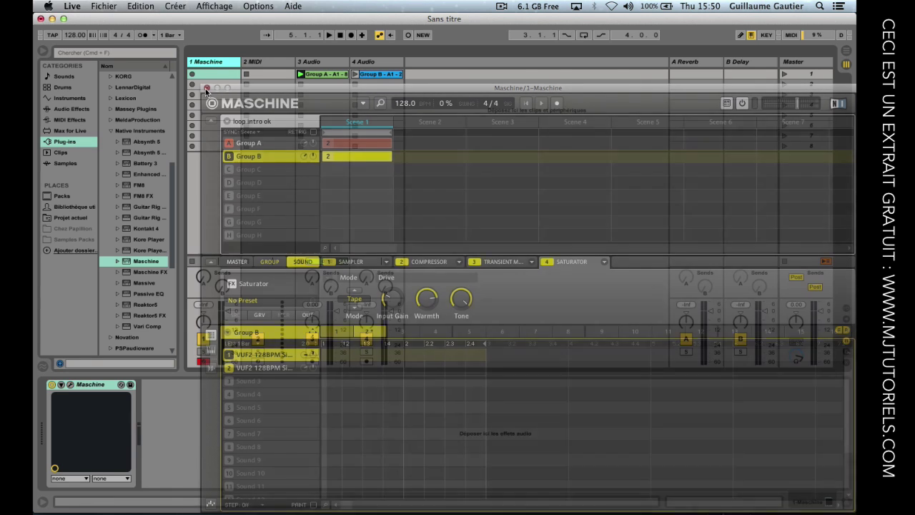
{"action": "left_click", "coordinate": [783, 75]}
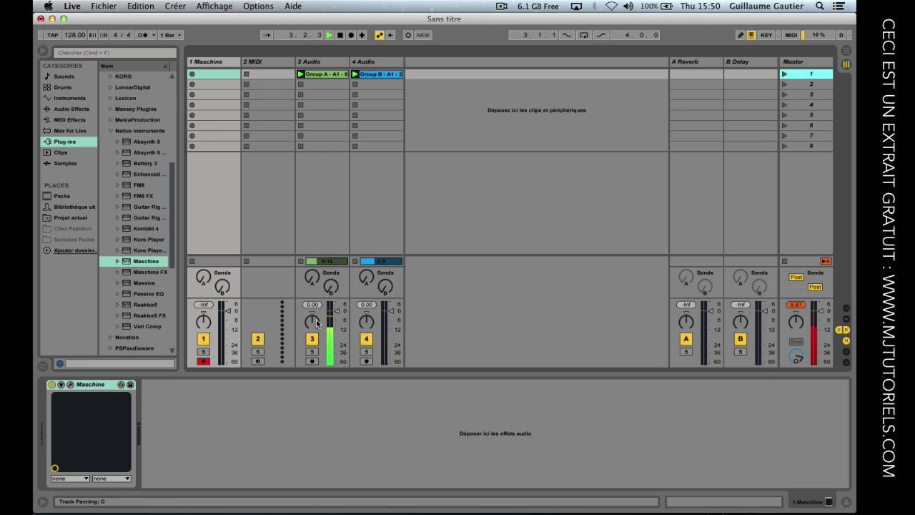
{"action": "key", "text": "space"}
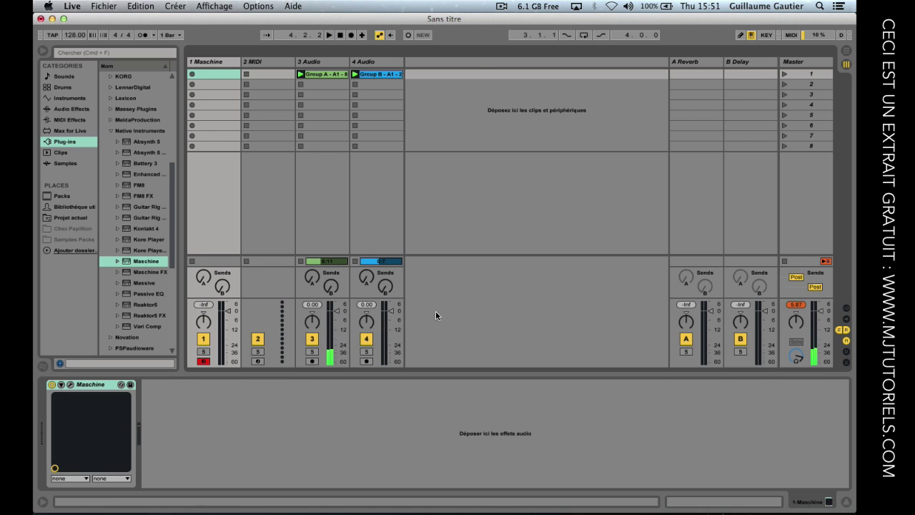
- Select tracks 3 Audio and 4 Audio together and lower their volume faders
{"action": "left_click", "coordinate": [316, 63]}
{"action": "left_click", "coordinate": [375, 66]}
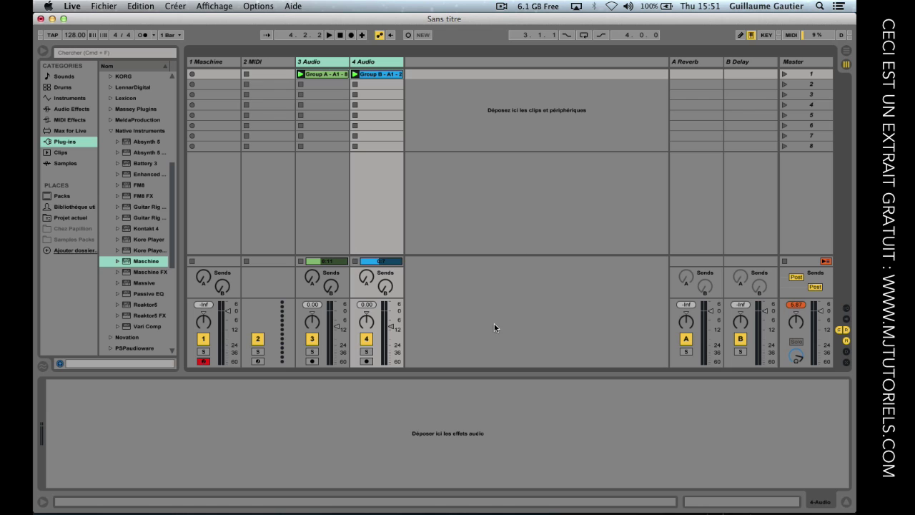
{"action": "left_click", "coordinate": [313, 64]}
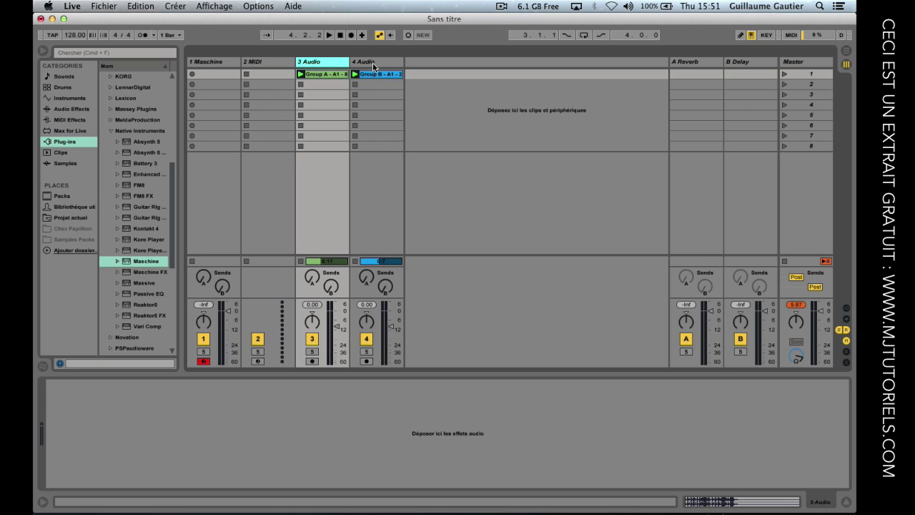
{"action": "left_click", "coordinate": [373, 62], "text": "shift"}
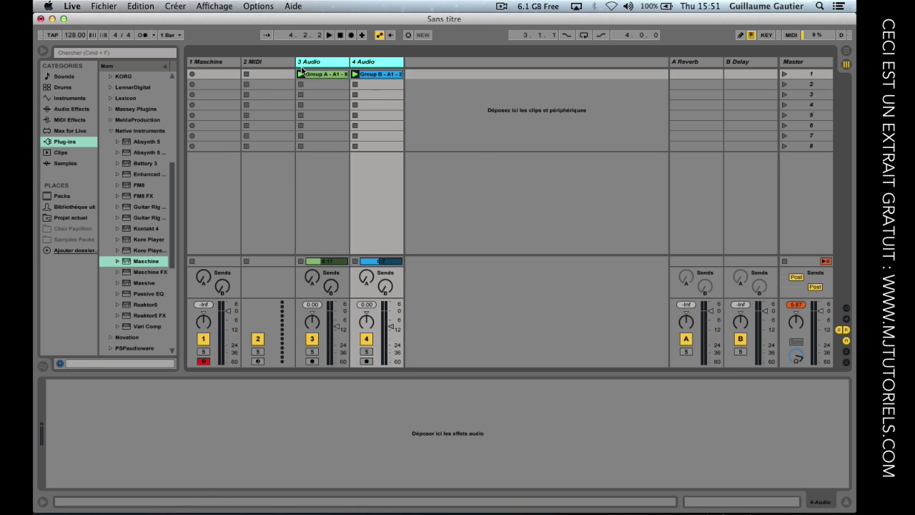
- Reopen the Maschine plug-in on track 1 to review Groups A and B, and select track 2 MIDI
{"action": "left_click", "coordinate": [266, 63]}
{"action": "left_click", "coordinate": [218, 63]}
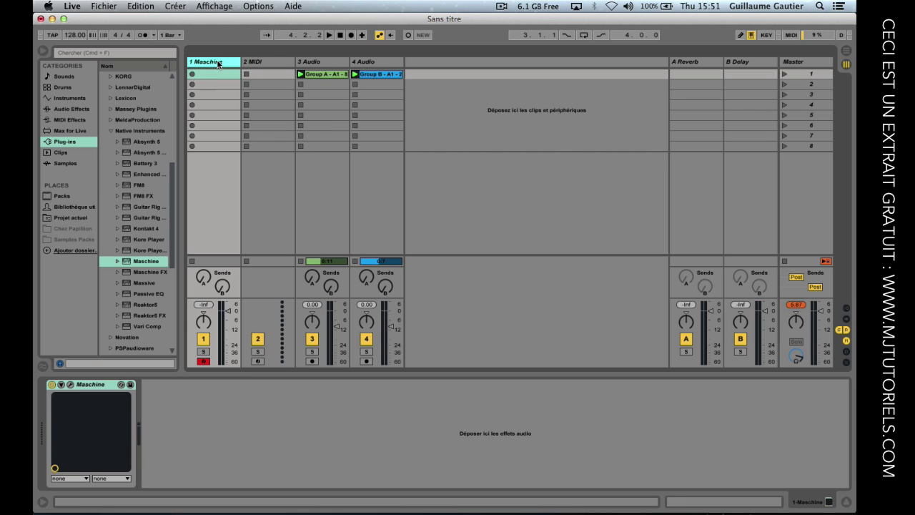
{"action": "left_click", "coordinate": [69, 386]}
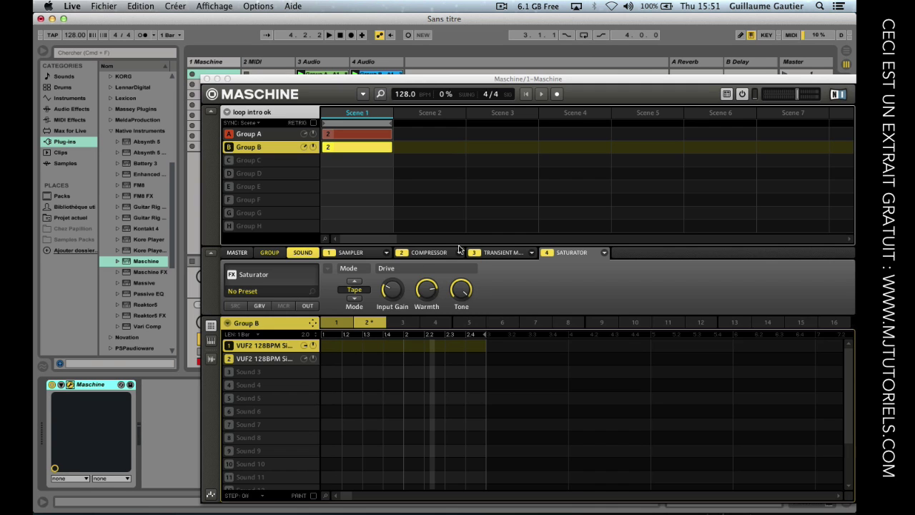
{"action": "left_click_drag", "start_coordinate": [296, 81], "coordinate": [444, 82]}
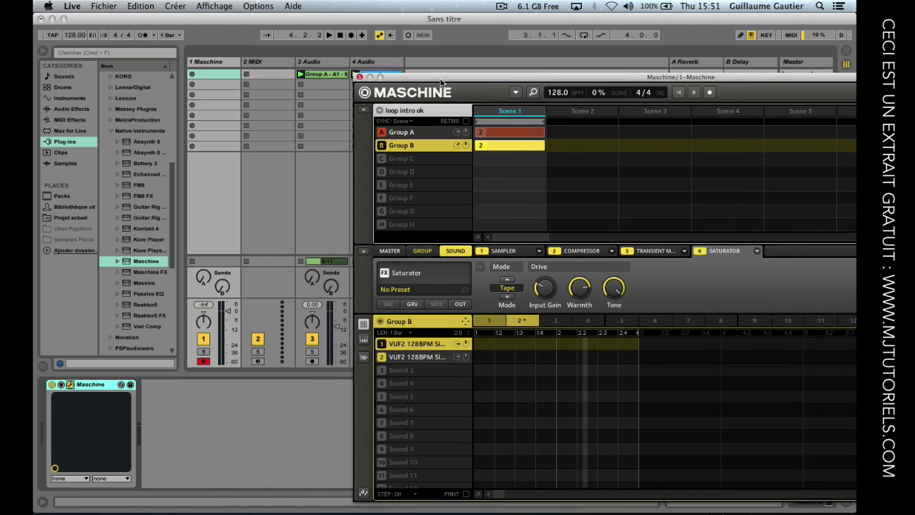
{"action": "left_click", "coordinate": [418, 135]}
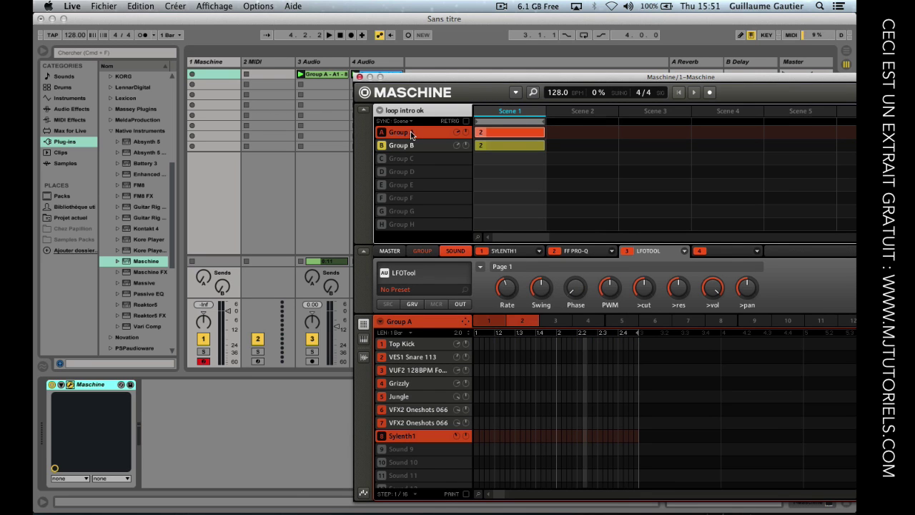
{"action": "left_click", "coordinate": [409, 148]}
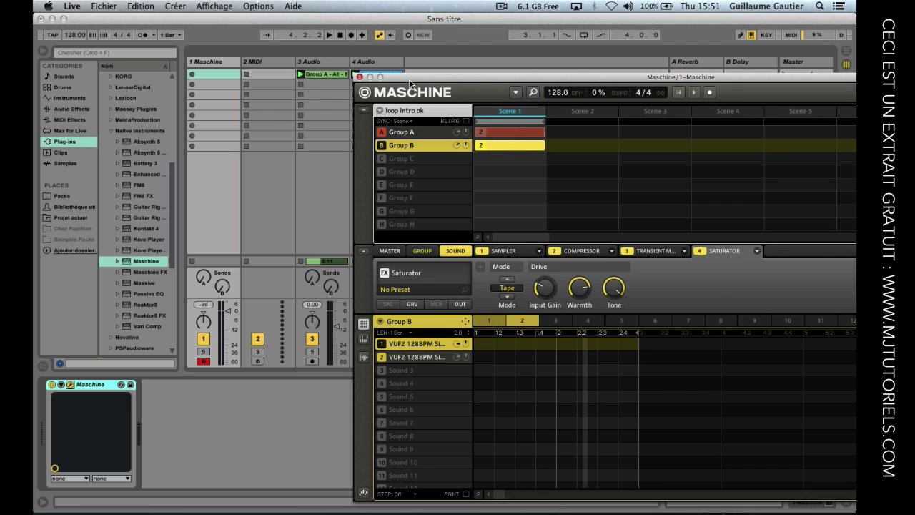
{"action": "left_click_drag", "start_coordinate": [412, 80], "coordinate": [492, 82]}
{"action": "left_click", "coordinate": [279, 63]}
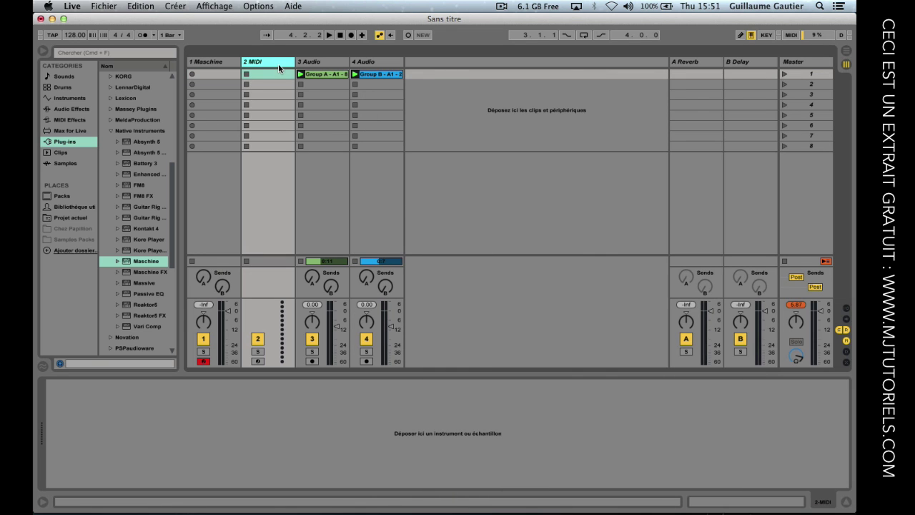
- Insert a second MIDI track and switch Groups A and B back to pattern 1 in the Maschine plug-in
{"action": "key", "text": "super+shift+t"}
{"action": "left_click", "coordinate": [229, 61]}
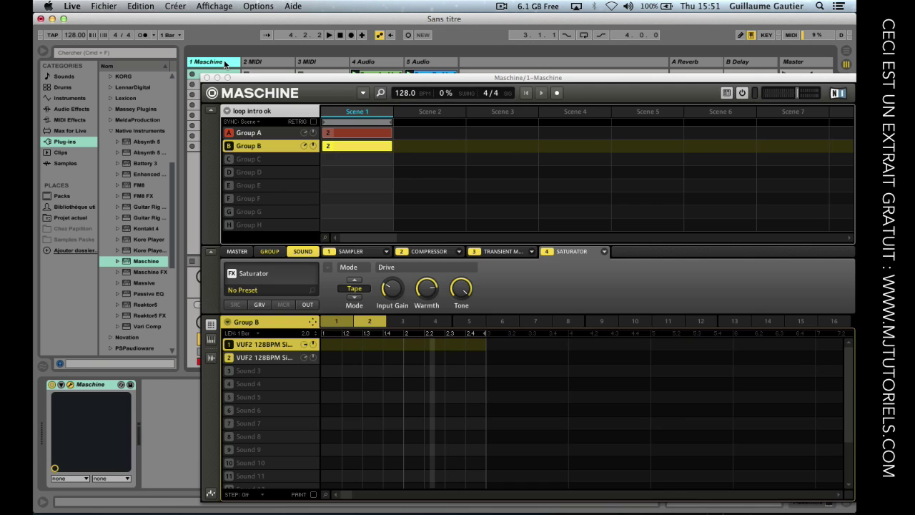
{"action": "left_click_drag", "start_coordinate": [282, 82], "coordinate": [361, 131]}
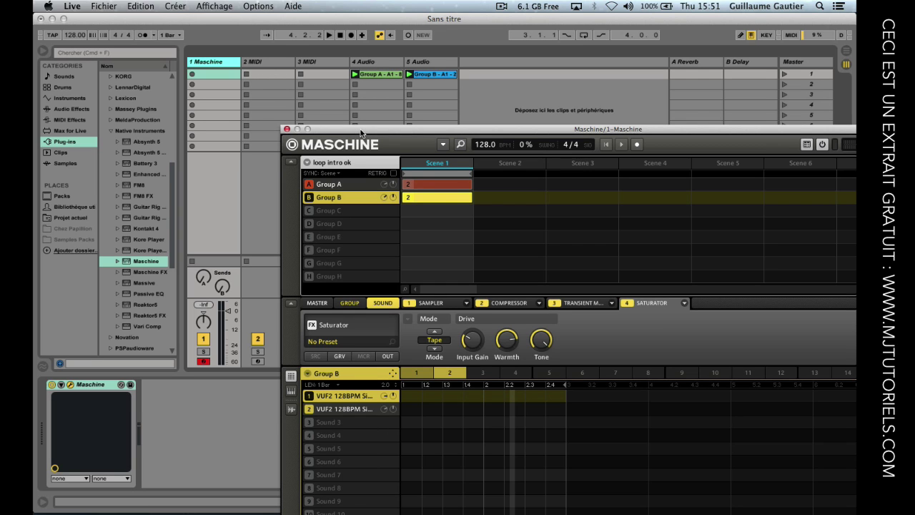
{"action": "left_click_drag", "start_coordinate": [375, 129], "coordinate": [423, 50]}
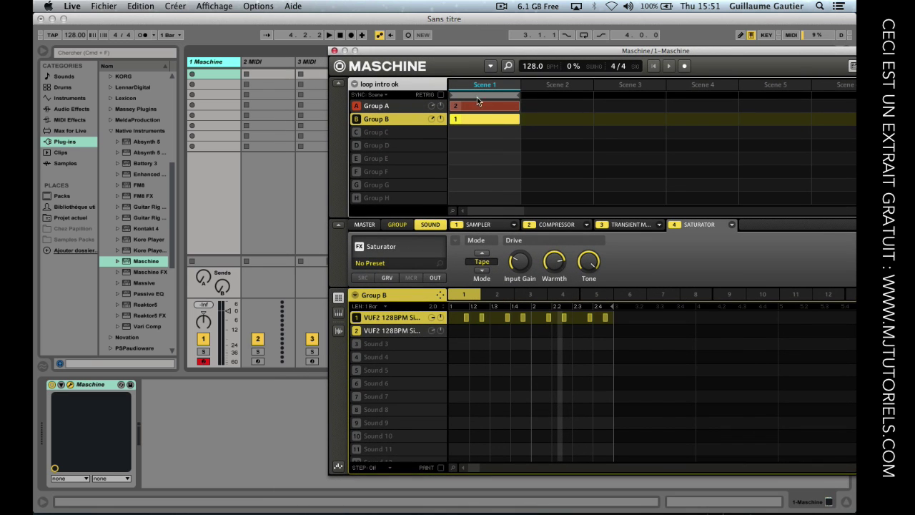
{"action": "left_click", "coordinate": [384, 106]}
{"action": "left_click", "coordinate": [464, 294]}
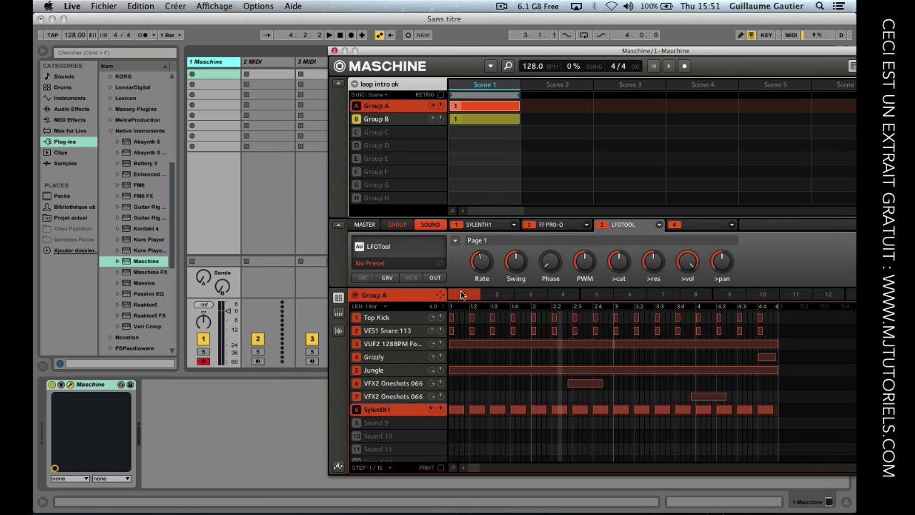
- Set Group A's pattern drag mode to MIDI in Maschine
{"action": "right_click", "coordinate": [360, 296]}
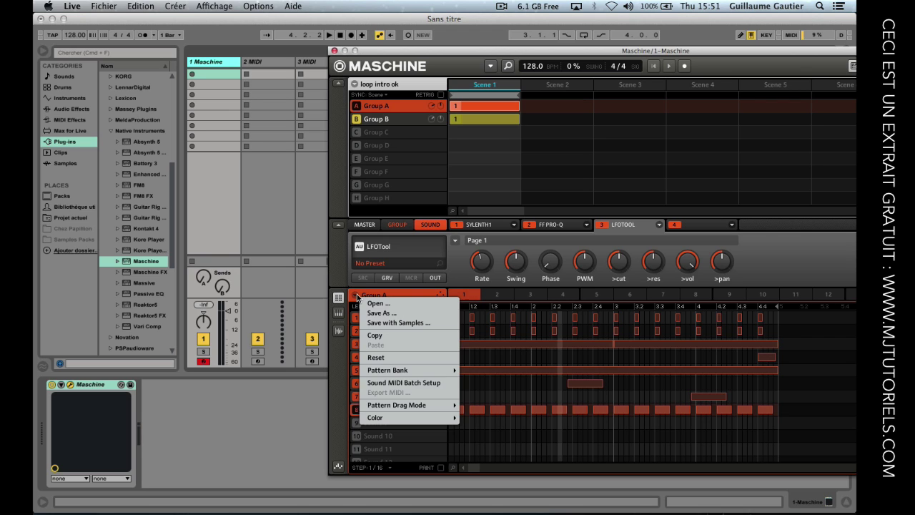
{"action": "mouse_move", "coordinate": [402, 407]}
{"action": "left_click", "coordinate": [469, 417]}
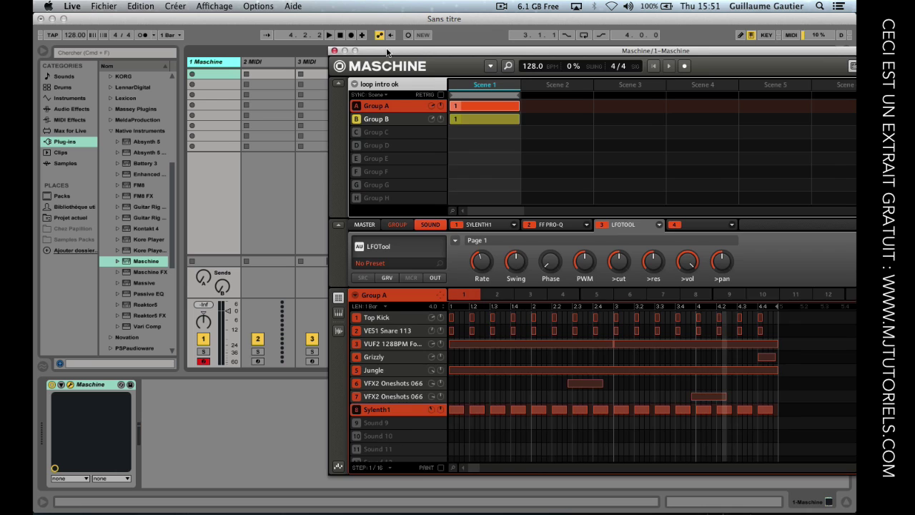
- Map Group A's sounds to MIDI notes on channel 1 with root note C1, and transfer its pattern into track 2 MIDI's first clip slot
{"action": "left_click_drag", "start_coordinate": [391, 50], "coordinate": [510, 50]}
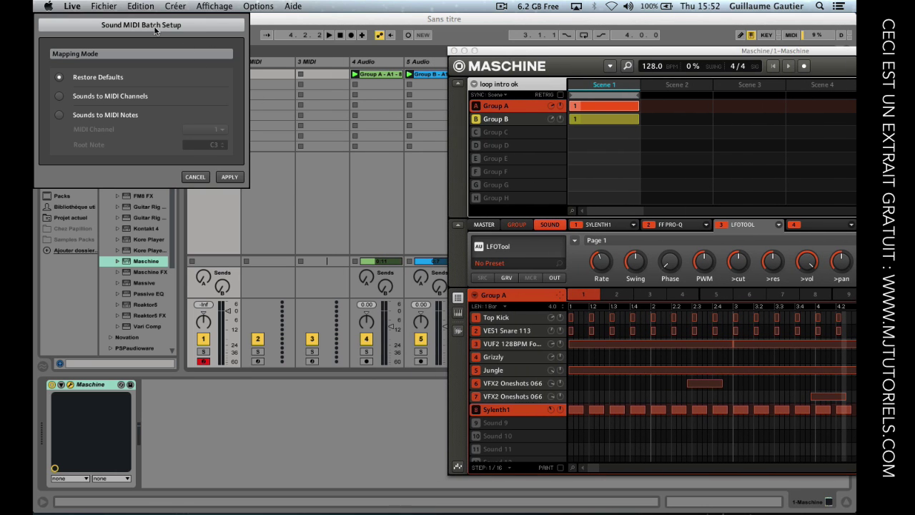
{"action": "left_click", "coordinate": [86, 116]}
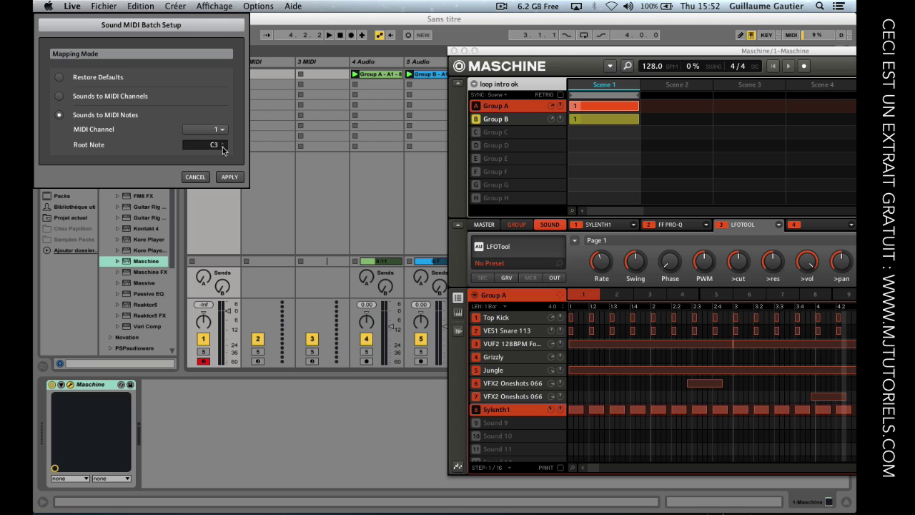
{"action": "left_click_drag", "start_coordinate": [222, 147], "coordinate": [222, 169]}
{"action": "left_click", "coordinate": [230, 177]}
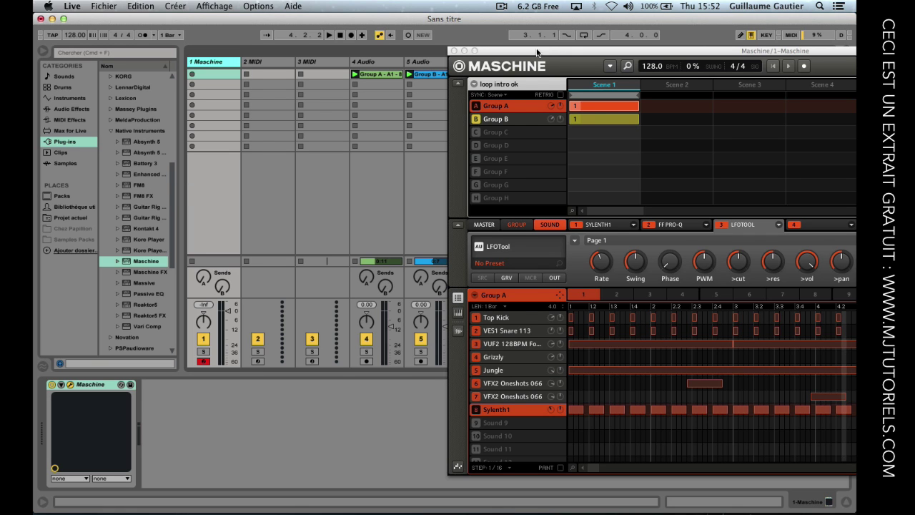
{"action": "left_click_drag", "start_coordinate": [538, 53], "coordinate": [684, 81]}
{"action": "left_click_drag", "start_coordinate": [706, 325], "coordinate": [280, 72]}
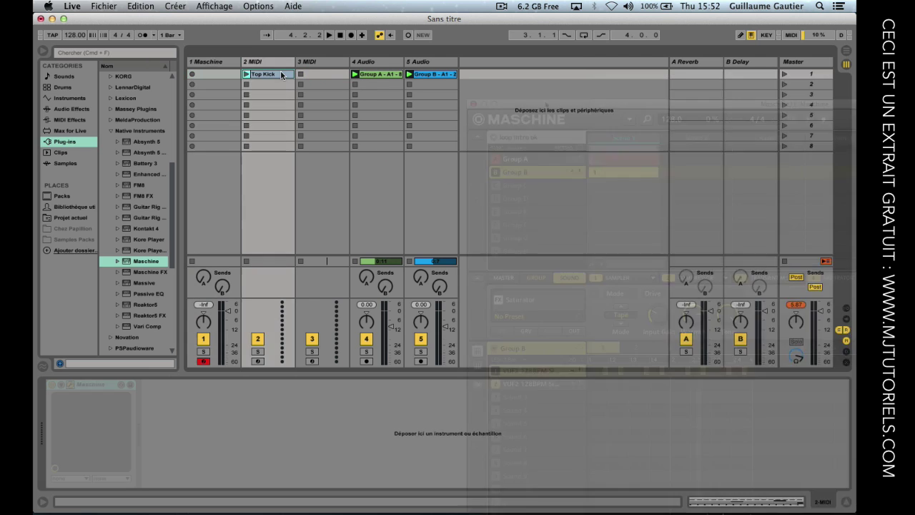
- Map Group B's sounds to MIDI notes on channel 2 with root note C1, and transfer its pattern into track 3 MIDI's first clip slot
{"action": "left_click_drag", "start_coordinate": [547, 105], "coordinate": [559, 63]}
{"action": "left_click", "coordinate": [591, 306]}
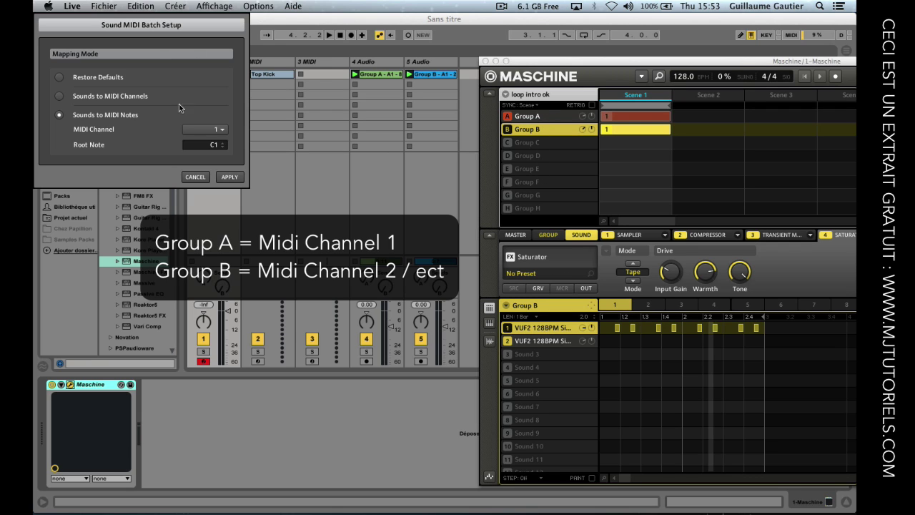
{"action": "left_click", "coordinate": [224, 136]}
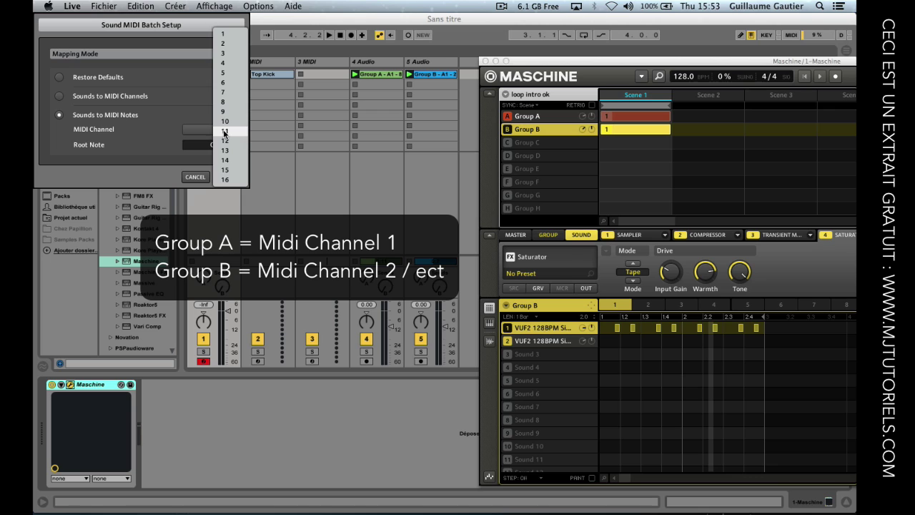
{"action": "left_click", "coordinate": [230, 48]}
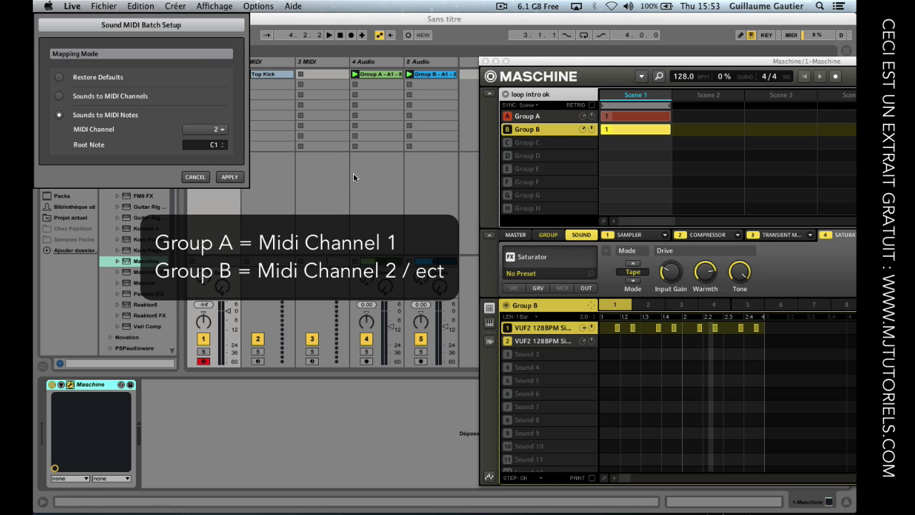
{"action": "left_click", "coordinate": [230, 178]}
{"action": "left_click_drag", "start_coordinate": [592, 307], "coordinate": [322, 75]}
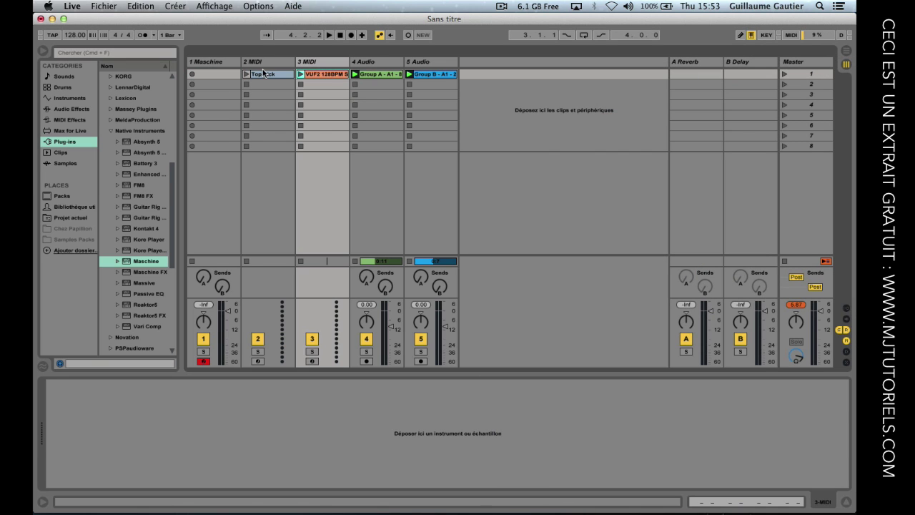
- Rename track 2 MIDI as Drums and track 3 MIDI as Tom
{"action": "left_click", "coordinate": [264, 67]}
{"action": "key", "text": "super+r"}
{"action": "type", "text": "Drums"}
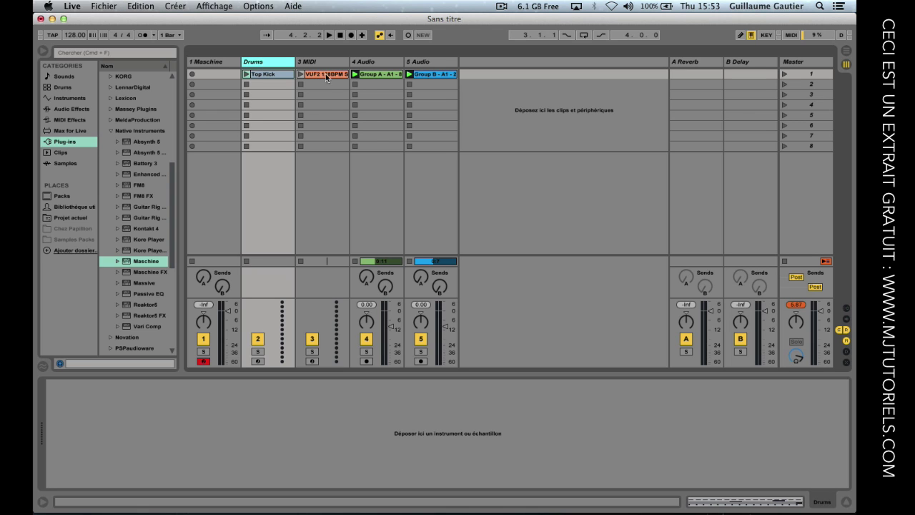
{"action": "left_click", "coordinate": [313, 63]}
{"action": "key", "text": "super+r"}
{"action": "type", "text": "T"}
{"action": "key", "text": "Return"}
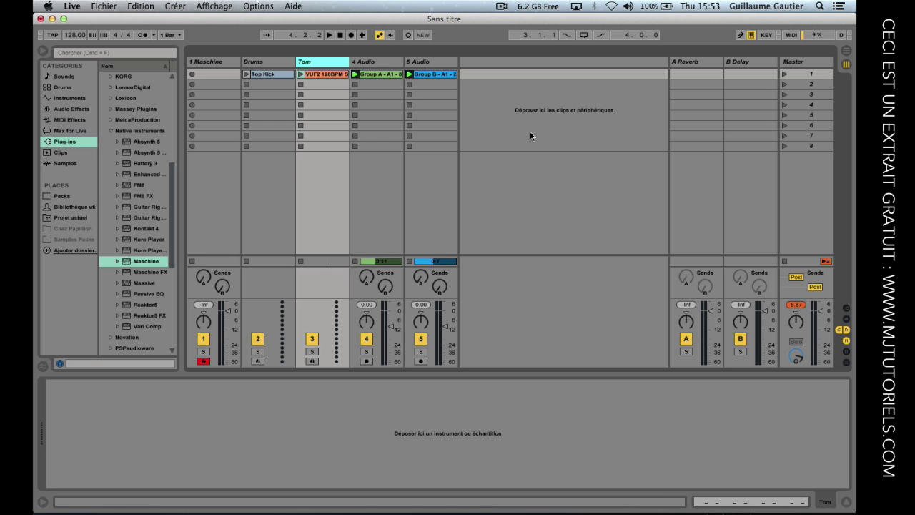
- Show the tracks' input and output routing, and switch Groups A and B to the empty pattern 2 in Maschine
{"action": "key", "text": "super+alt+i"}
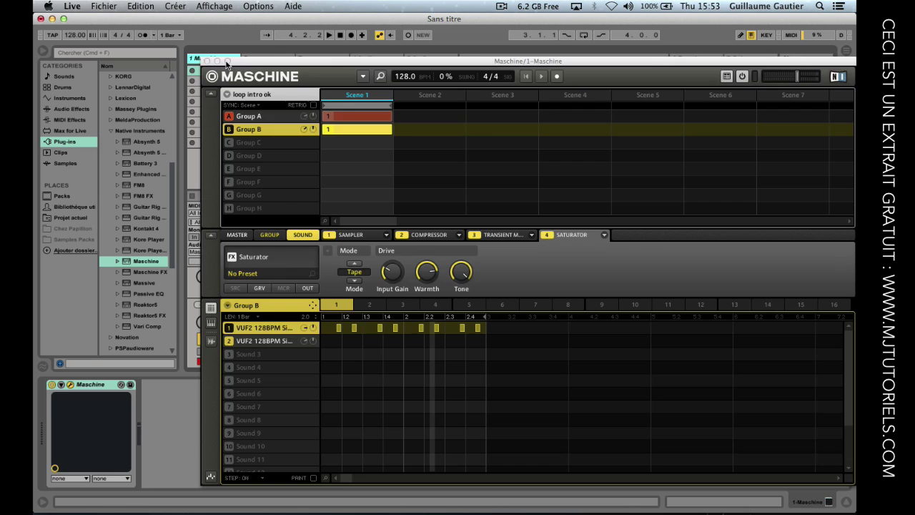
{"action": "left_click", "coordinate": [228, 60]}
{"action": "left_click", "coordinate": [365, 305]}
{"action": "left_click", "coordinate": [280, 118]}
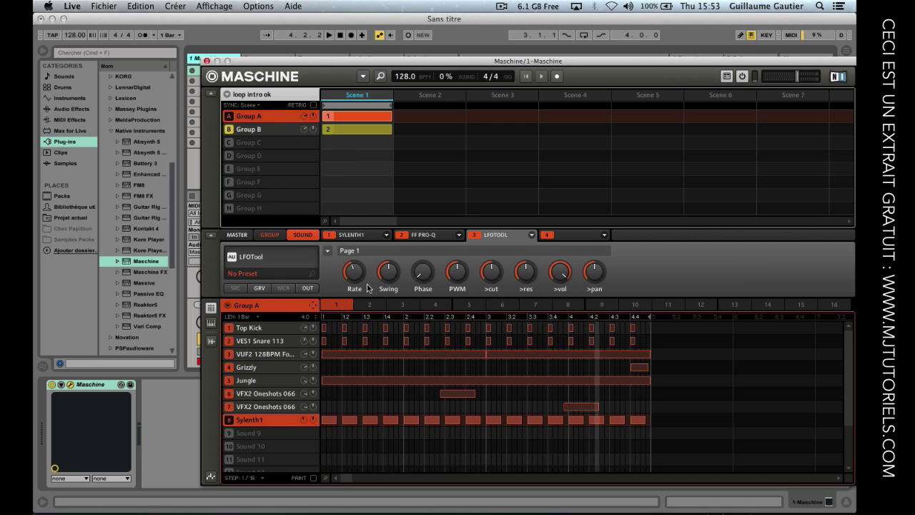
{"action": "left_click", "coordinate": [369, 305]}
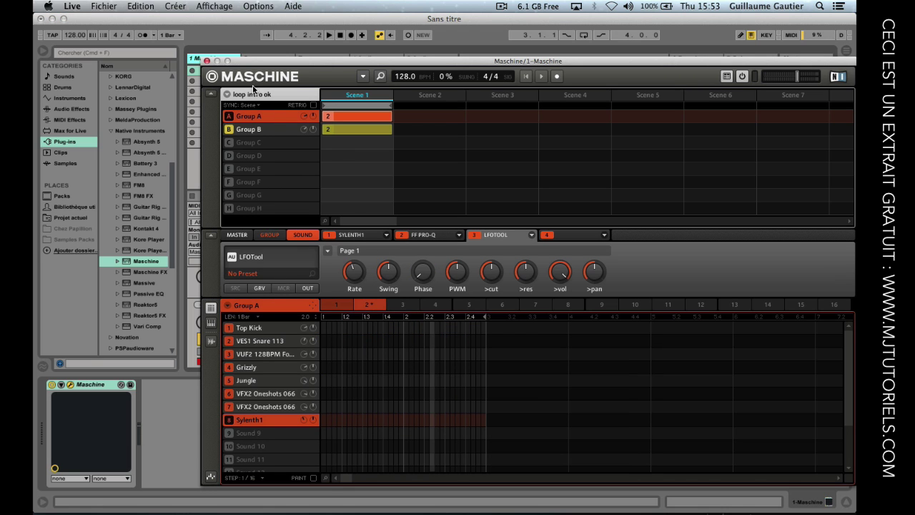
{"action": "left_click", "coordinate": [207, 61]}
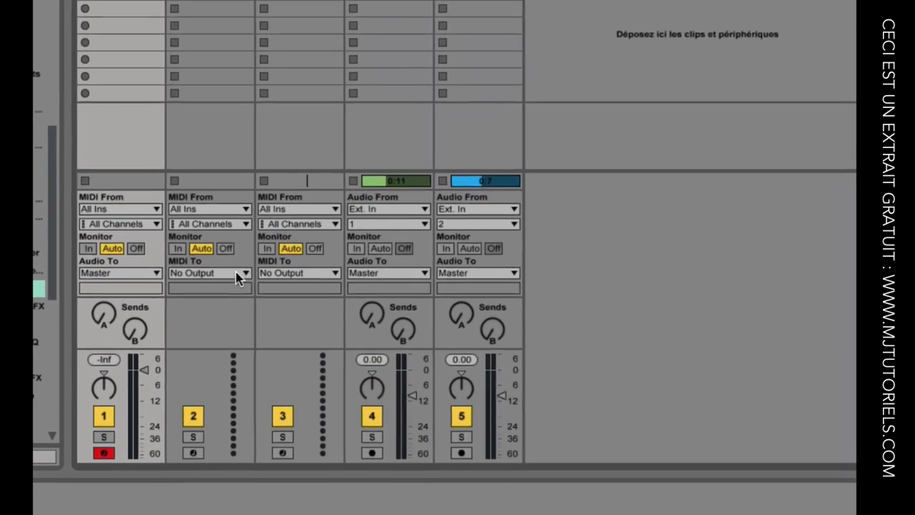
- Route the Drums track's MIDI output to 1-Maschine on channel 1-Maschine
{"action": "left_click", "coordinate": [238, 275]}
{"action": "left_click", "coordinate": [223, 351]}
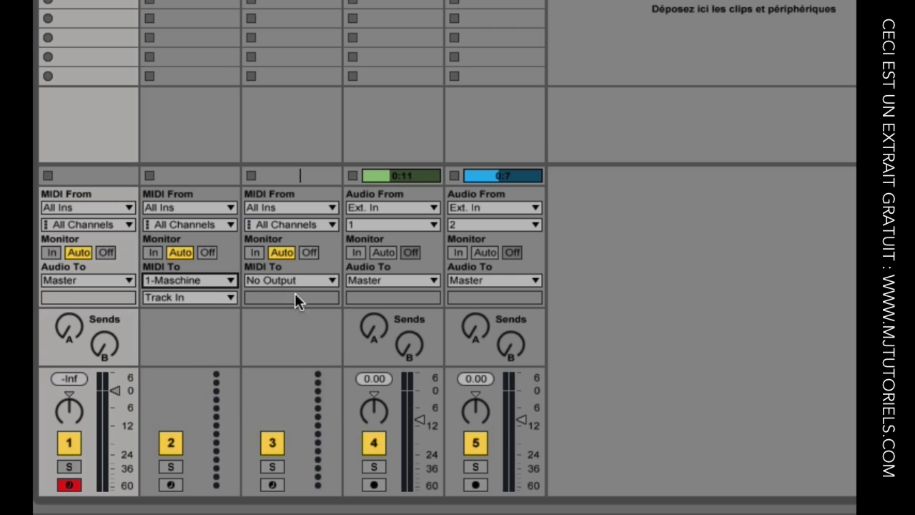
{"action": "left_click", "coordinate": [201, 298]}
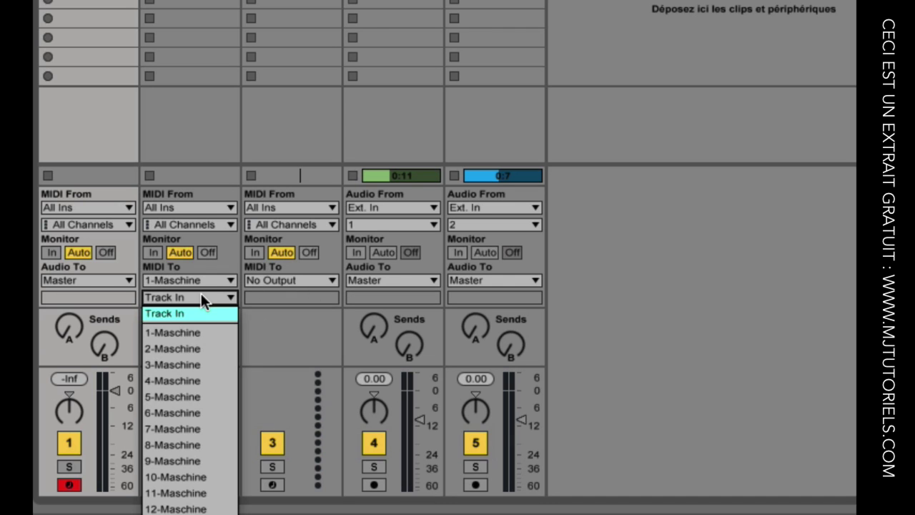
{"action": "left_click", "coordinate": [194, 333]}
- Route the Tom track's MIDI output to 1-Maschine on channel 2-Maschine
{"action": "left_click", "coordinate": [331, 280]}
{"action": "left_click", "coordinate": [315, 366]}
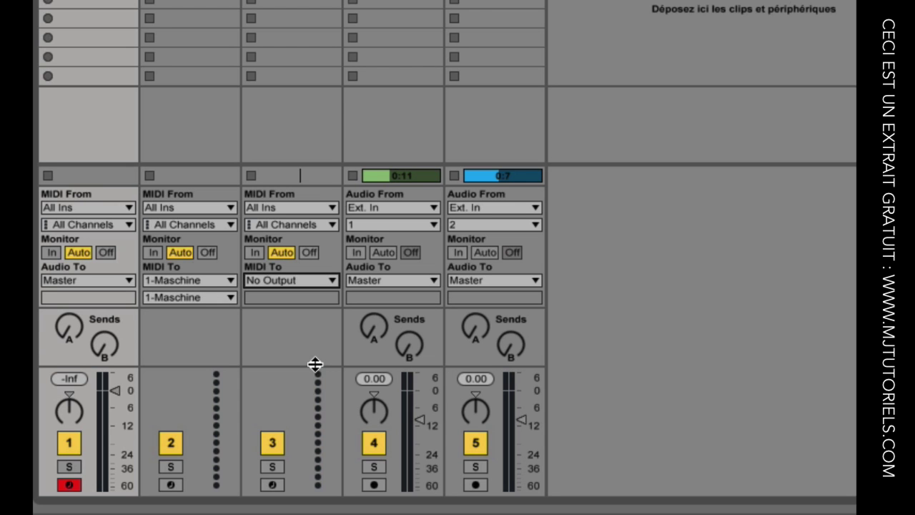
{"action": "left_click", "coordinate": [318, 296]}
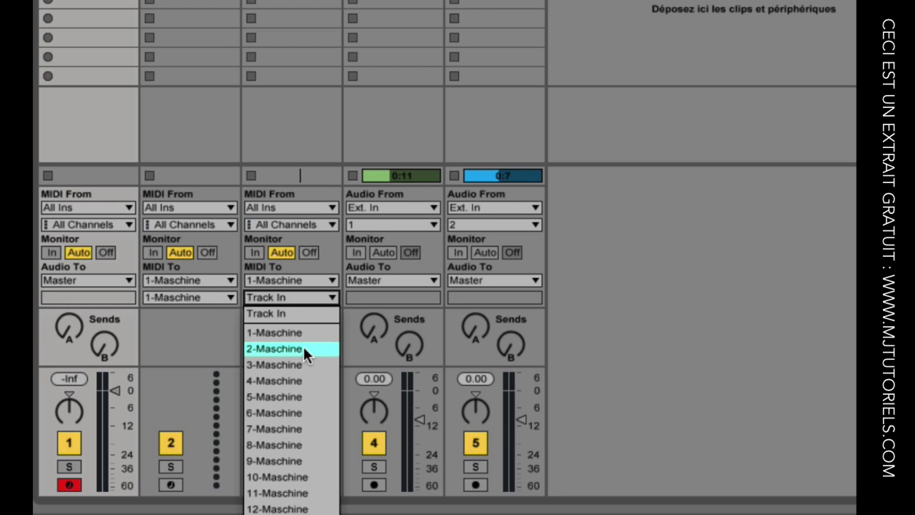
{"action": "left_click", "coordinate": [303, 348]}
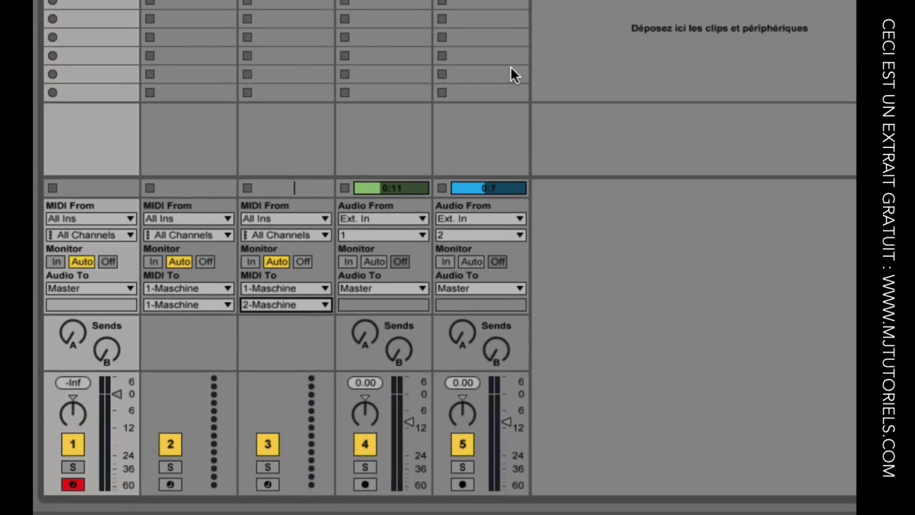
- Deactivate tracks 4 Audio and 5 Audio, and play the Drums and Tom MIDI clips through Maschine
{"action": "left_click", "coordinate": [365, 444]}
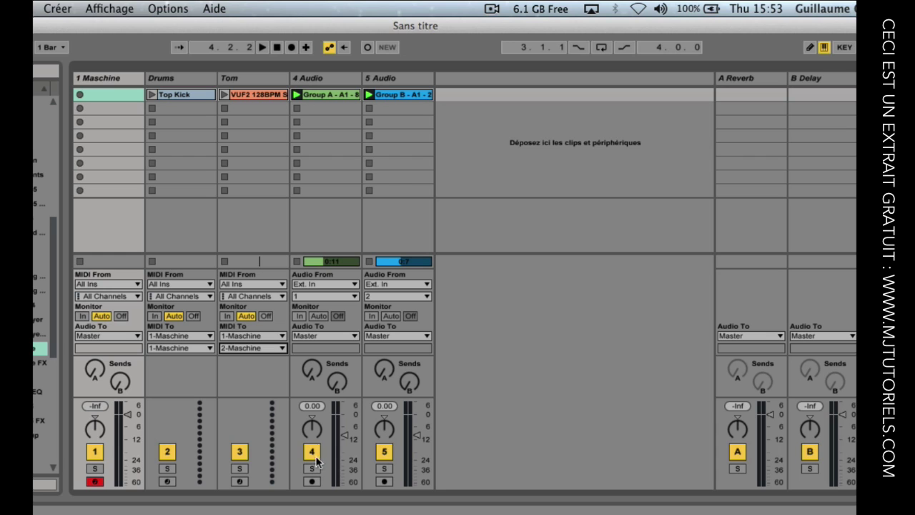
{"action": "left_click", "coordinate": [384, 452]}
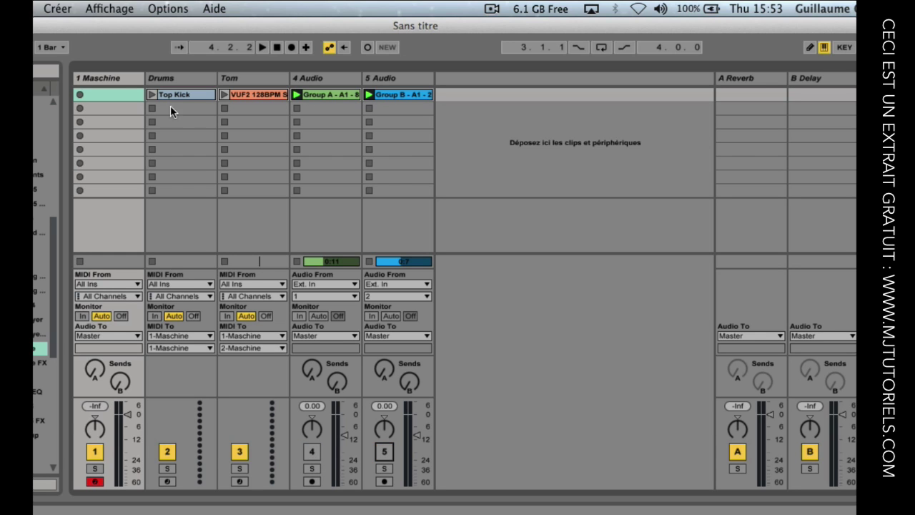
{"action": "left_click", "coordinate": [152, 95]}
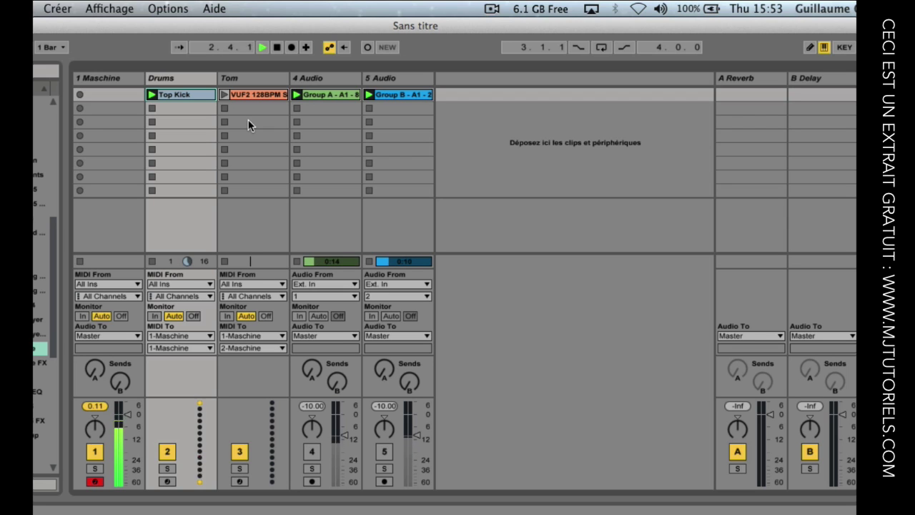
{"action": "left_click", "coordinate": [224, 95]}
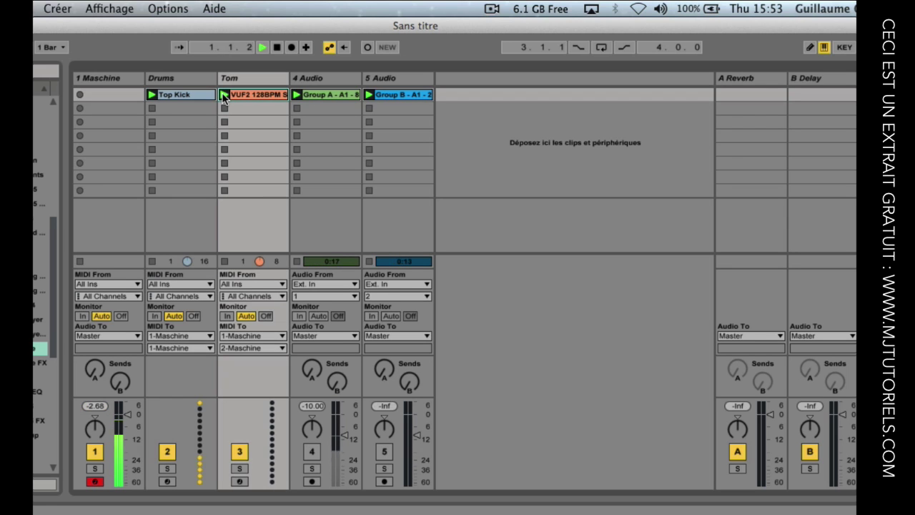
{"action": "key", "text": "space"}
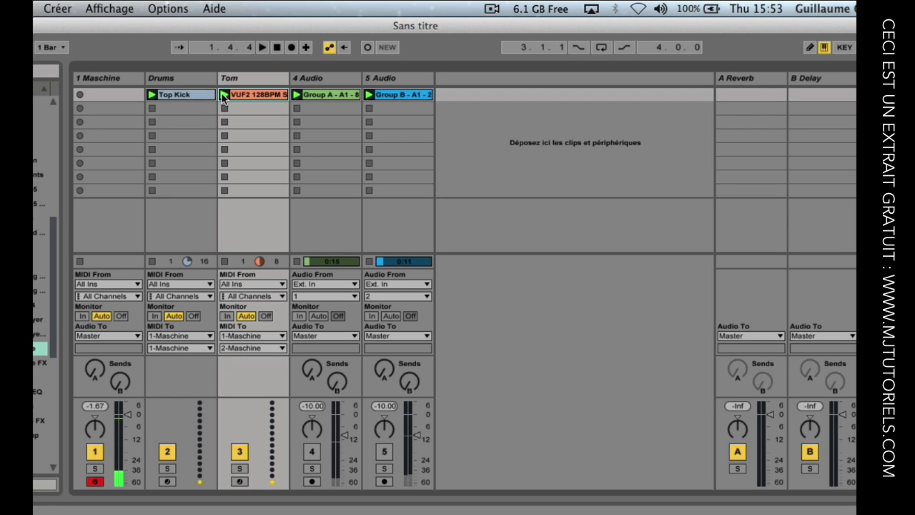
- Group the Drums and Tom tracks under the name MIDI and fold the group
{"action": "left_click", "coordinate": [172, 78]}
{"action": "left_click", "coordinate": [251, 82], "text": "shift"}
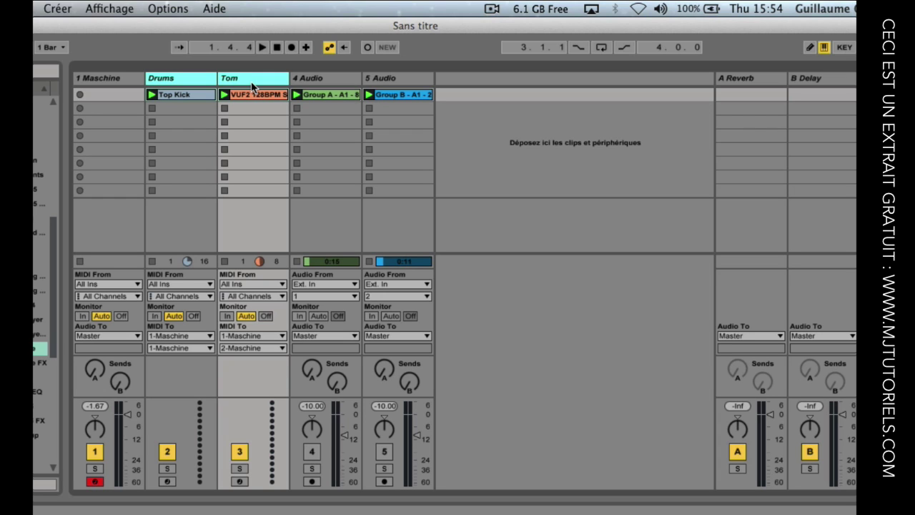
{"action": "key", "text": "super+g"}
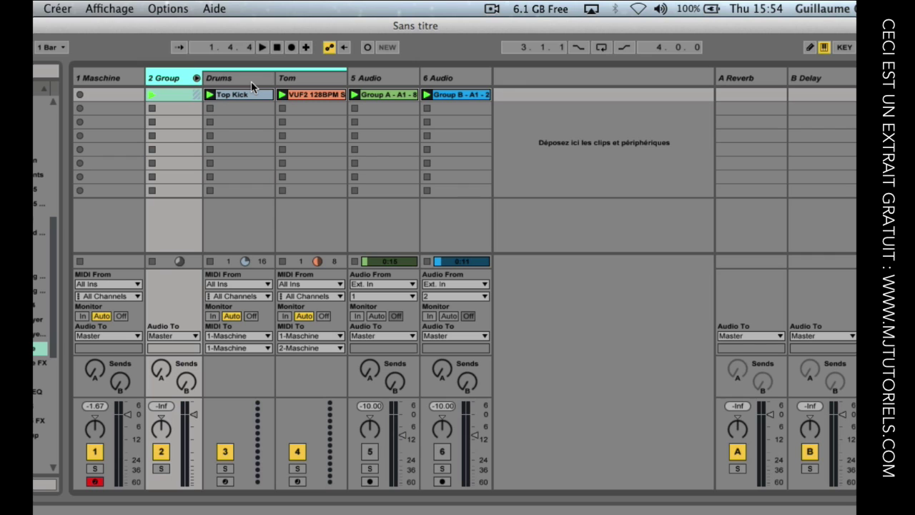
{"action": "key", "text": "super+r"}
{"action": "type", "text": "MIDI"}
{"action": "key", "text": "Return"}
{"action": "left_click", "coordinate": [197, 80]}
- Play the MIDI group's first slot, stop playback, and disarm track 1 Maschine
{"action": "left_click", "coordinate": [149, 96]}
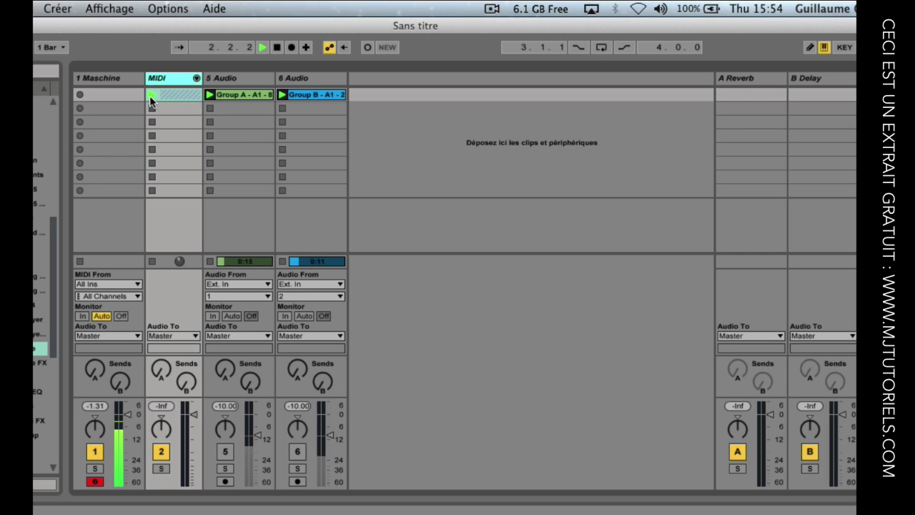
{"action": "key", "text": "space"}
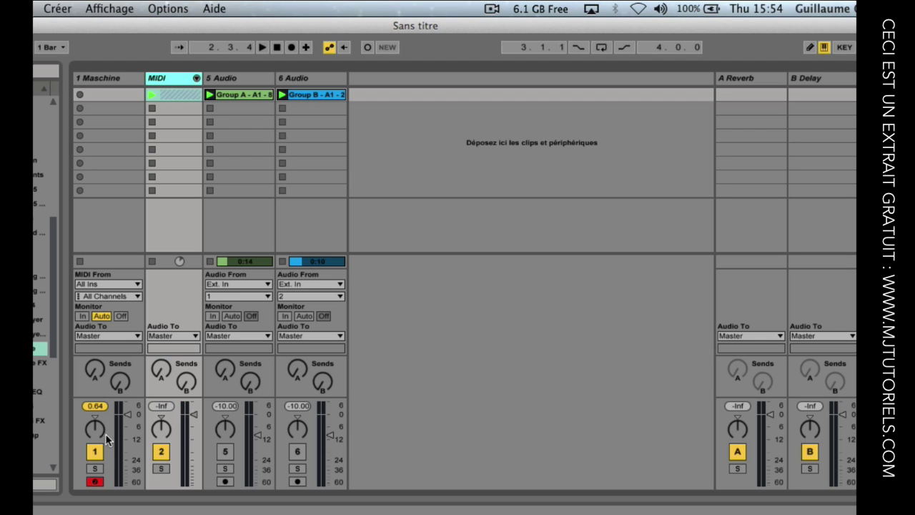
{"action": "left_click", "coordinate": [95, 481]}
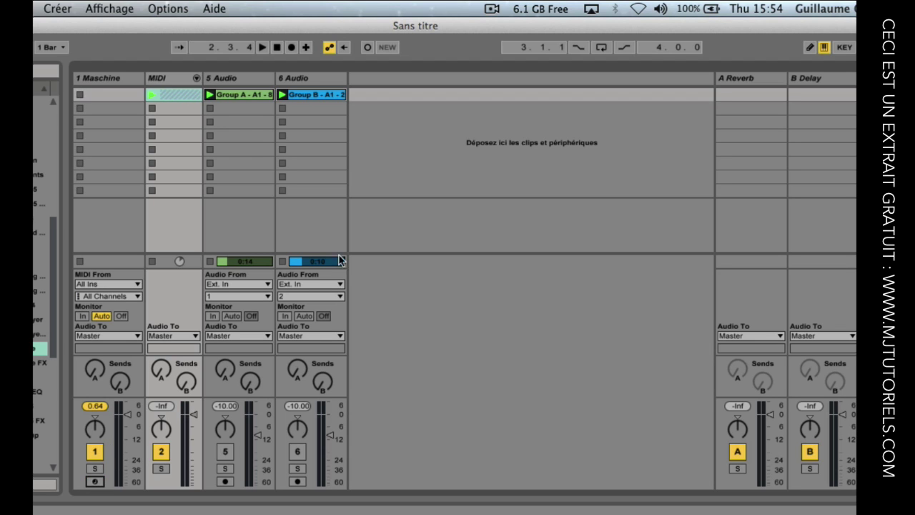
- Bring up the Maschine plug-in window and move it aside
{"action": "left_click", "coordinate": [179, 84]}
{"action": "key", "text": "super+t"}
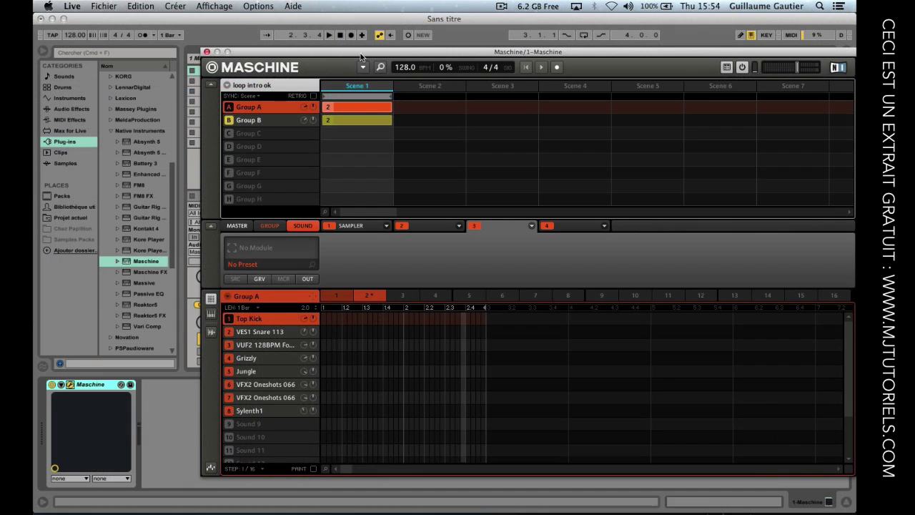
{"action": "left_click_drag", "start_coordinate": [360, 53], "coordinate": [462, 44]}
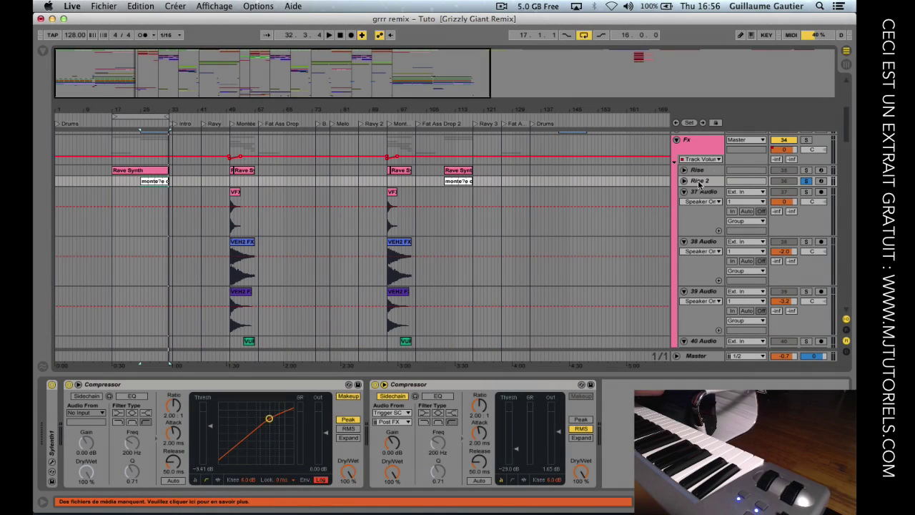
- Fold the Fx group and unfold the Uplifter track in the grrr remix arrangement
{"action": "left_click", "coordinate": [676, 142]}
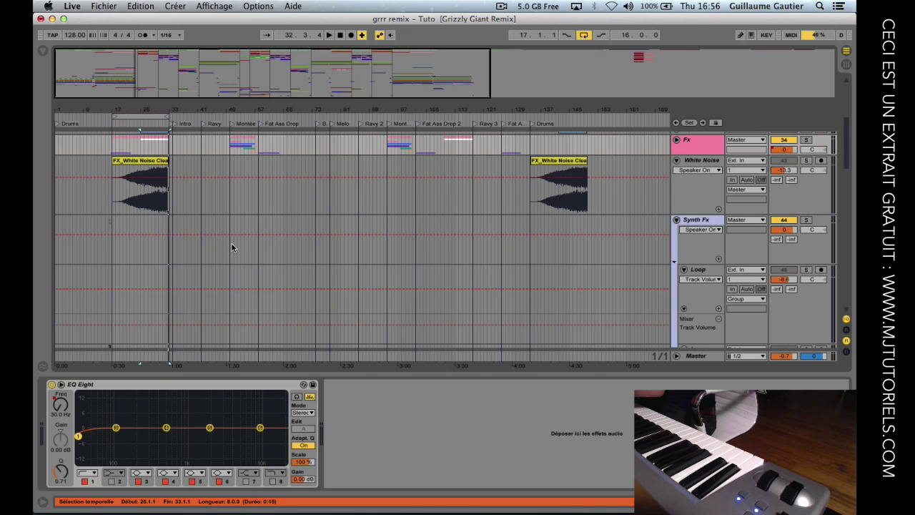
{"action": "scroll", "coordinate": [231, 246], "scroll_direction": "up", "scroll_amount": 5}
{"action": "scroll", "coordinate": [231, 245], "scroll_direction": "up", "scroll_amount": 2}
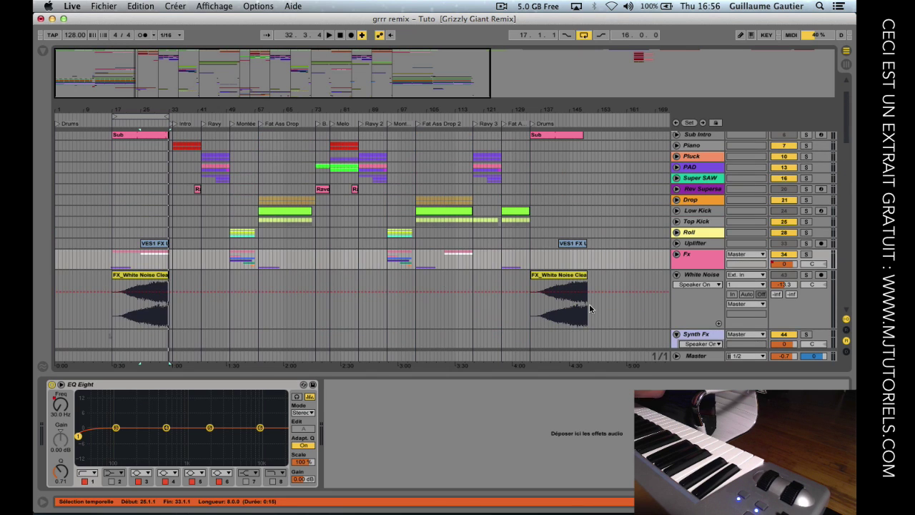
{"action": "left_click", "coordinate": [676, 243]}
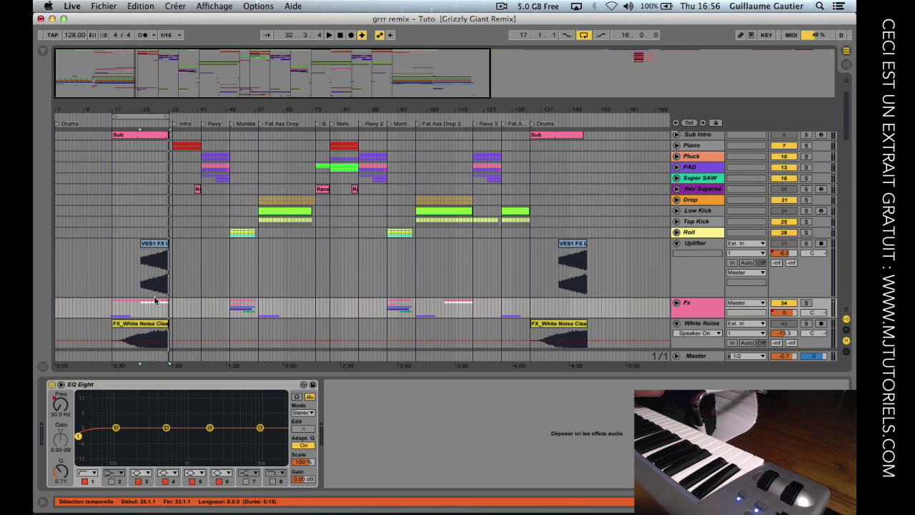
- Select the first Uplifter clip and play it in solo from about bar 25, stopping after a few bars
{"action": "left_click", "coordinate": [167, 257]}
{"action": "left_click", "coordinate": [143, 125]}
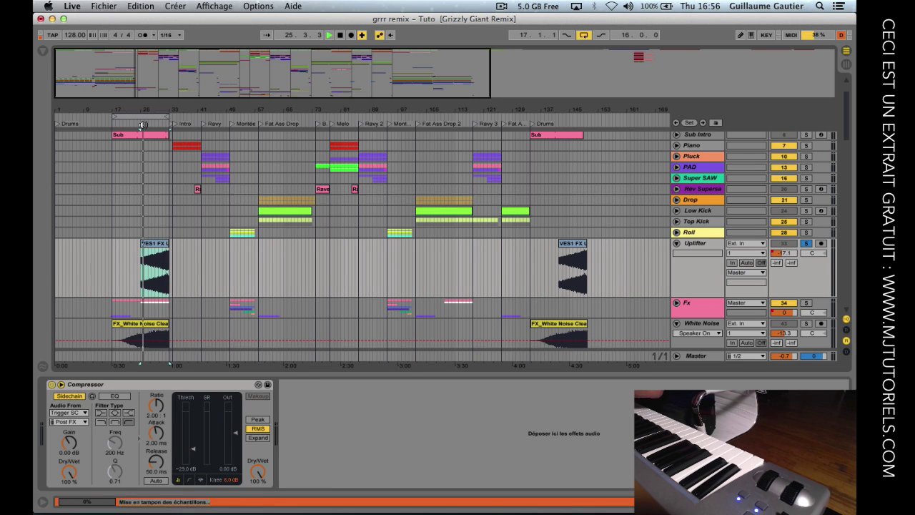
{"action": "key", "text": "space"}
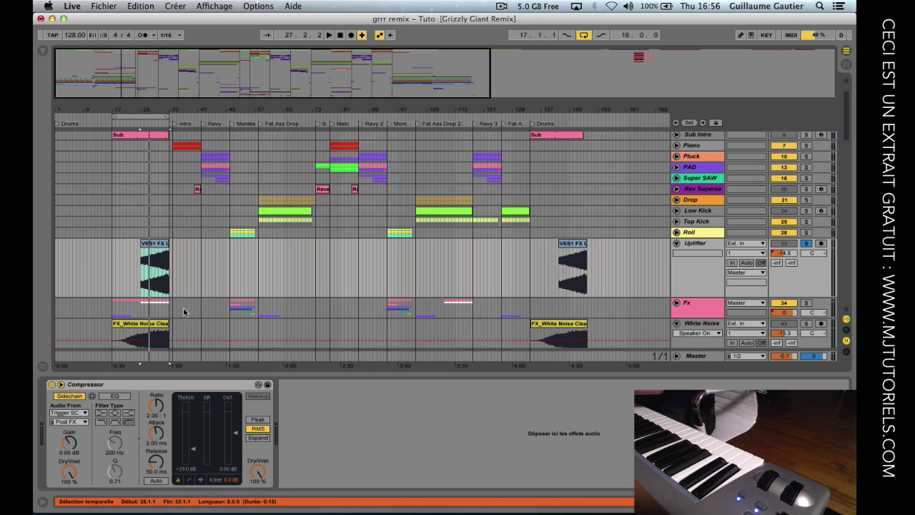
- Loop the 32-bar Drums section from bar 1, fold and unsolo the Uplifter track, and play the section
{"action": "left_click", "coordinate": [146, 244]}
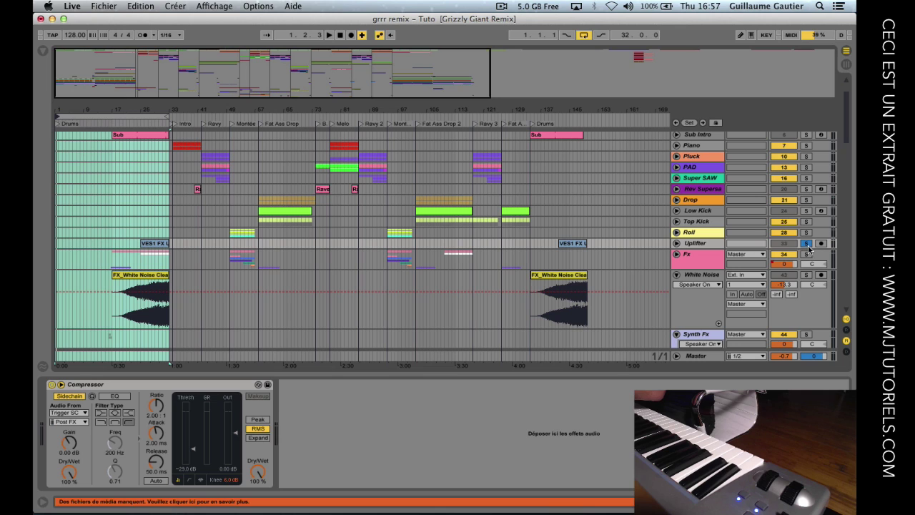
{"action": "left_click", "coordinate": [807, 244]}
{"action": "key", "text": "space"}
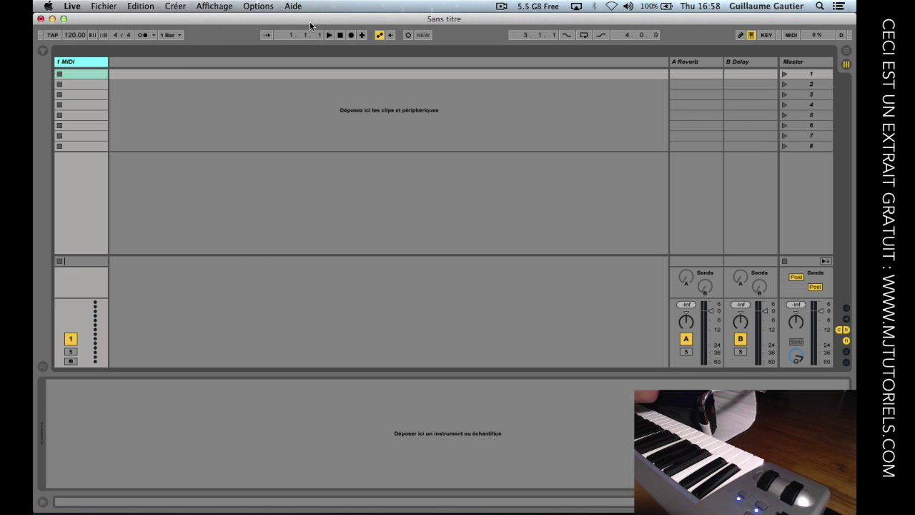
- Show the browser in the empty Live set and expand the Audio Units plug-ins
{"action": "key", "text": "shift+Tab"}
{"action": "key", "text": "shift+Tab"}
{"action": "left_click", "coordinate": [44, 51]}
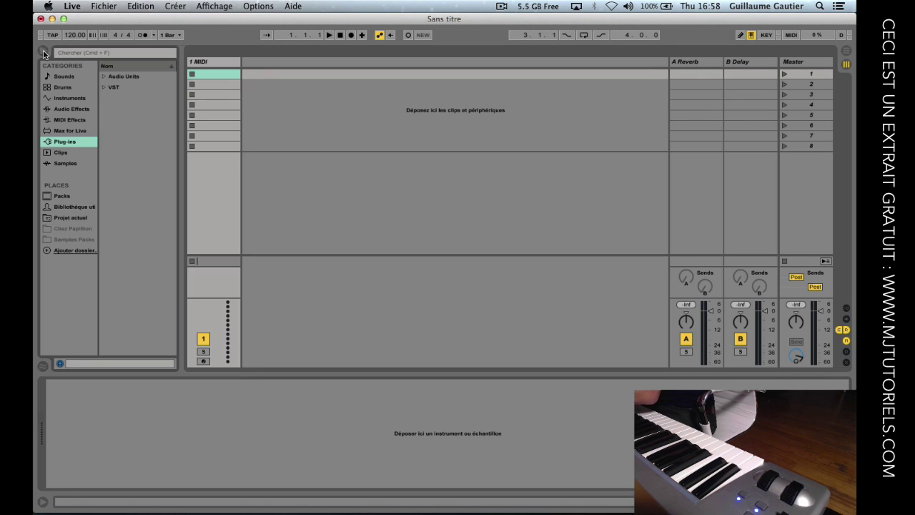
{"action": "left_click", "coordinate": [105, 77]}
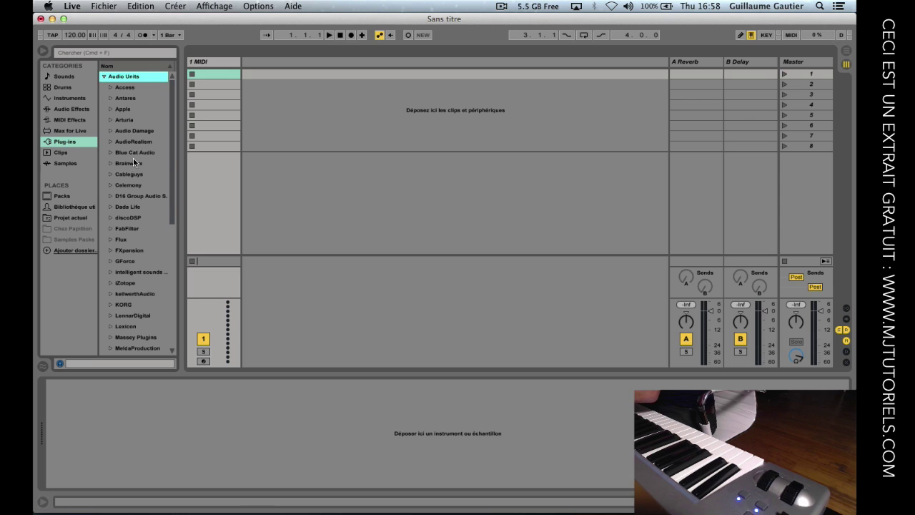
- Load the LennarDigital Sylenth1 plug-in onto the 1 MIDI track
{"action": "scroll", "coordinate": [133, 164], "scroll_direction": "down", "scroll_amount": 5}
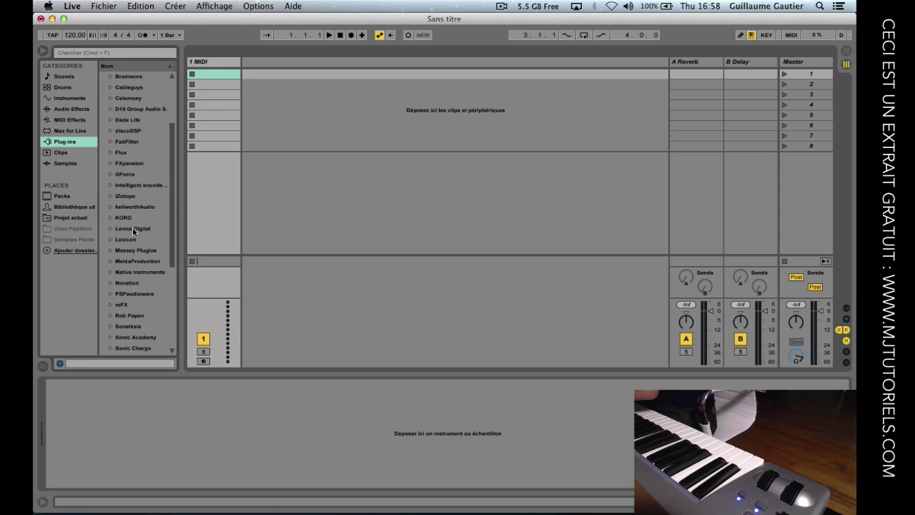
{"action": "left_click", "coordinate": [110, 228]}
{"action": "left_click", "coordinate": [138, 240]}
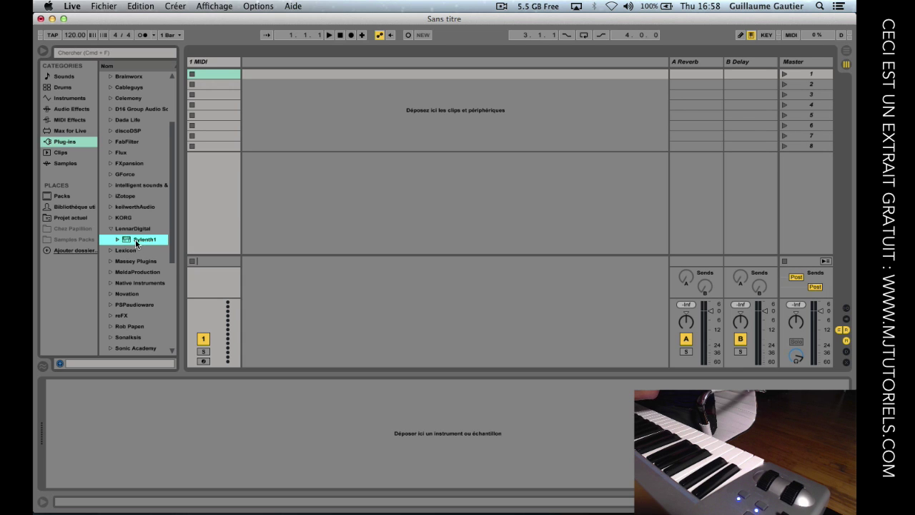
{"action": "left_click_drag", "start_coordinate": [128, 242], "coordinate": [230, 112]}
{"action": "left_click_drag", "start_coordinate": [209, 78], "coordinate": [211, 79]}
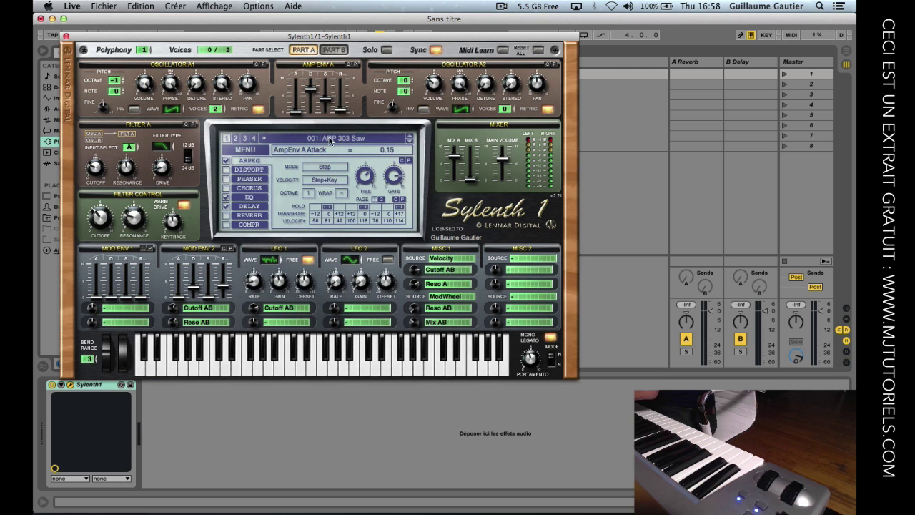
- Load the FactoryBank2.fxb sound bank into Sylenth1
{"action": "left_click", "coordinate": [258, 153]}
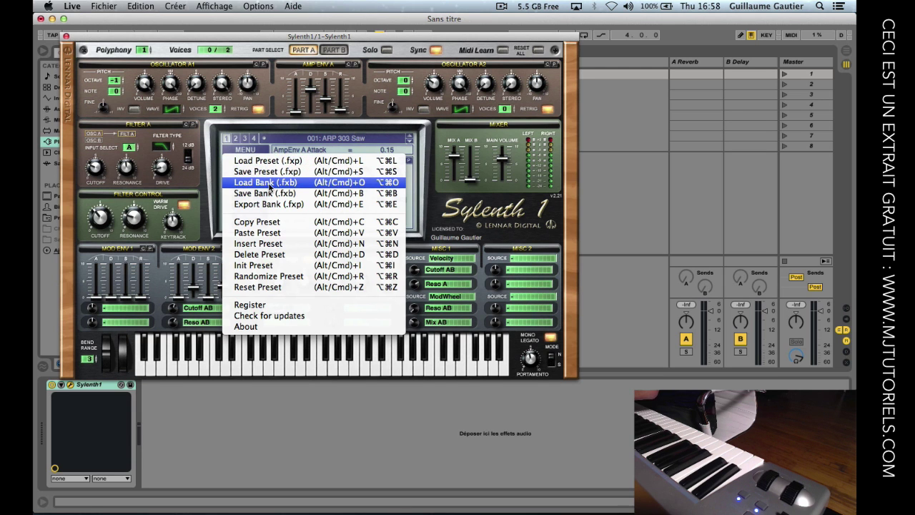
{"action": "left_click", "coordinate": [269, 184]}
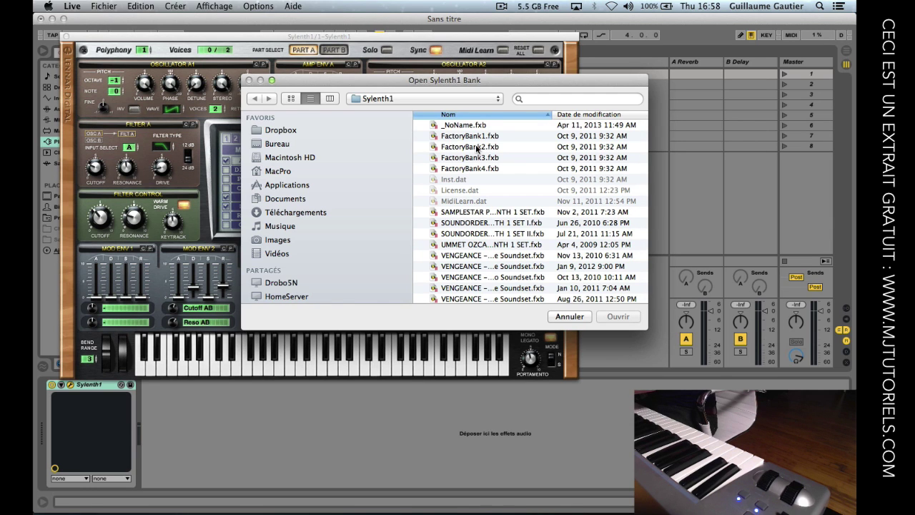
{"action": "left_click", "coordinate": [477, 147]}
{"action": "left_click", "coordinate": [628, 317]}
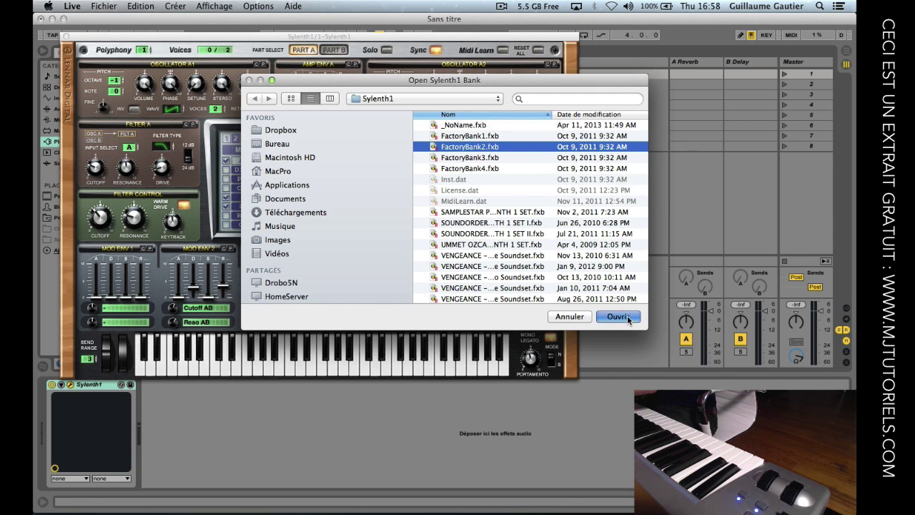
- Choose the preset 016: LEAD - JP8K in Sylenth1 and close the plug-in window
{"action": "left_click", "coordinate": [338, 138]}
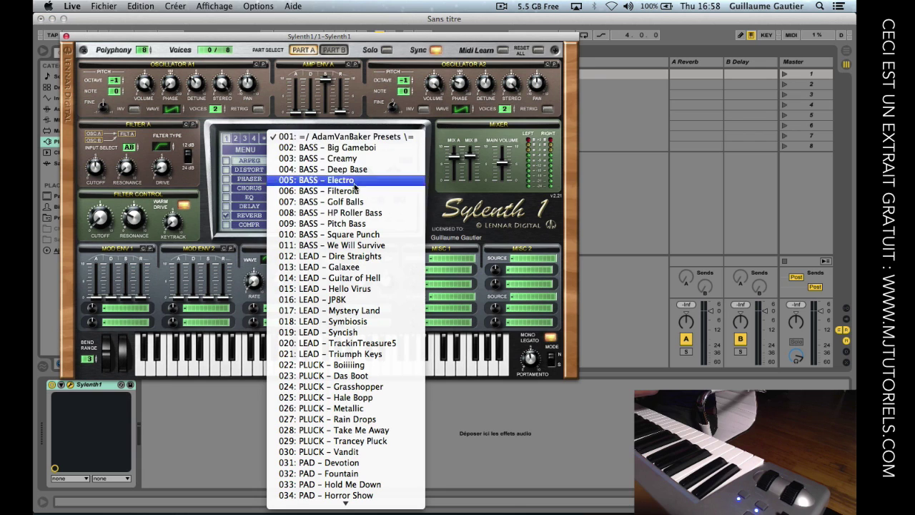
{"action": "left_click", "coordinate": [352, 300]}
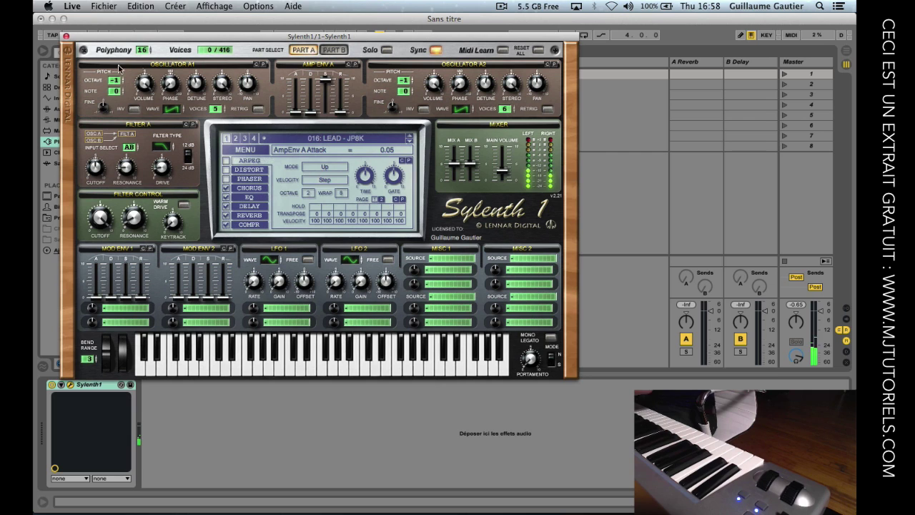
{"action": "left_click", "coordinate": [66, 37]}
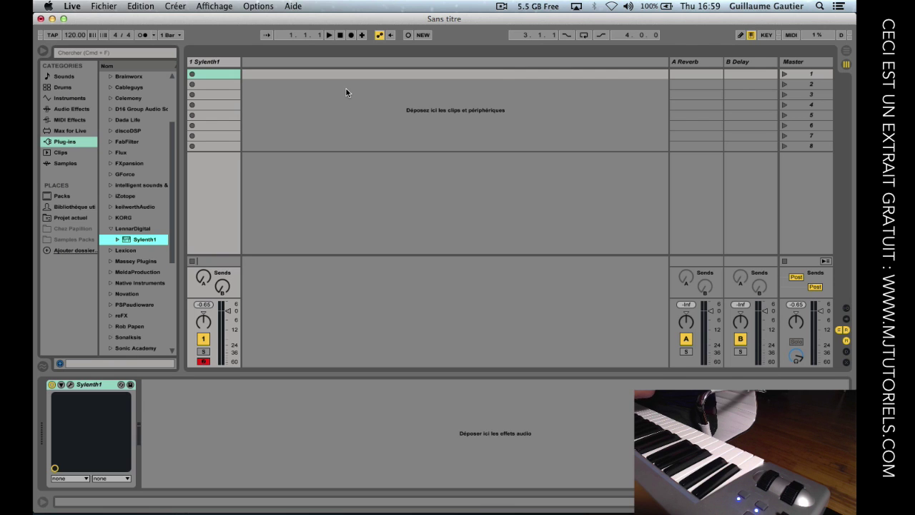